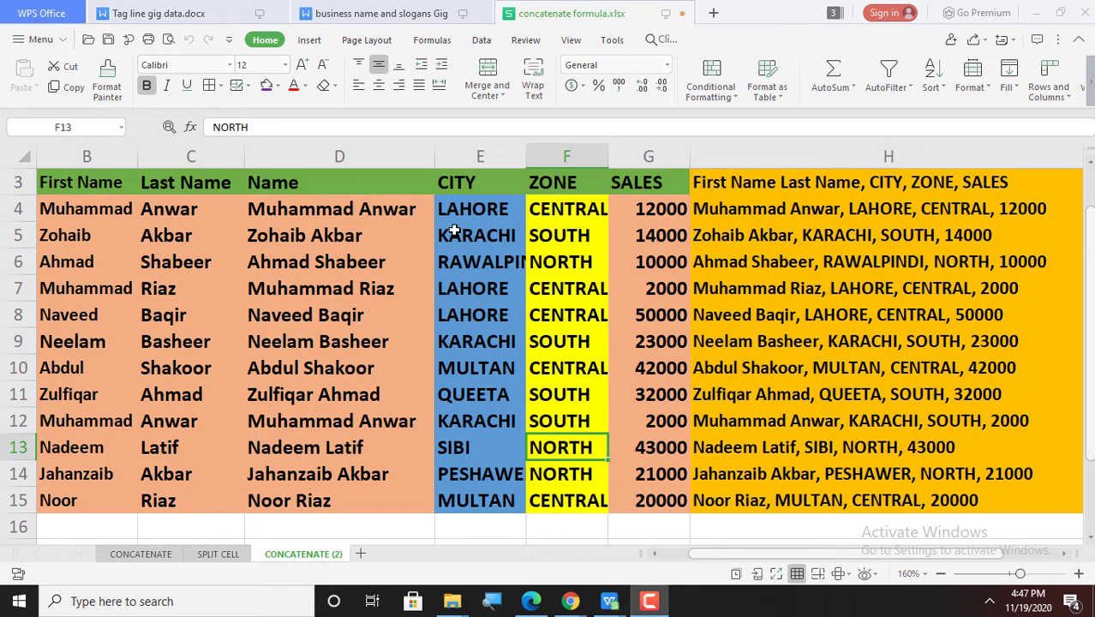
Step: Hide columns B through G
{"action": "left_click", "coordinate": [82, 154]}
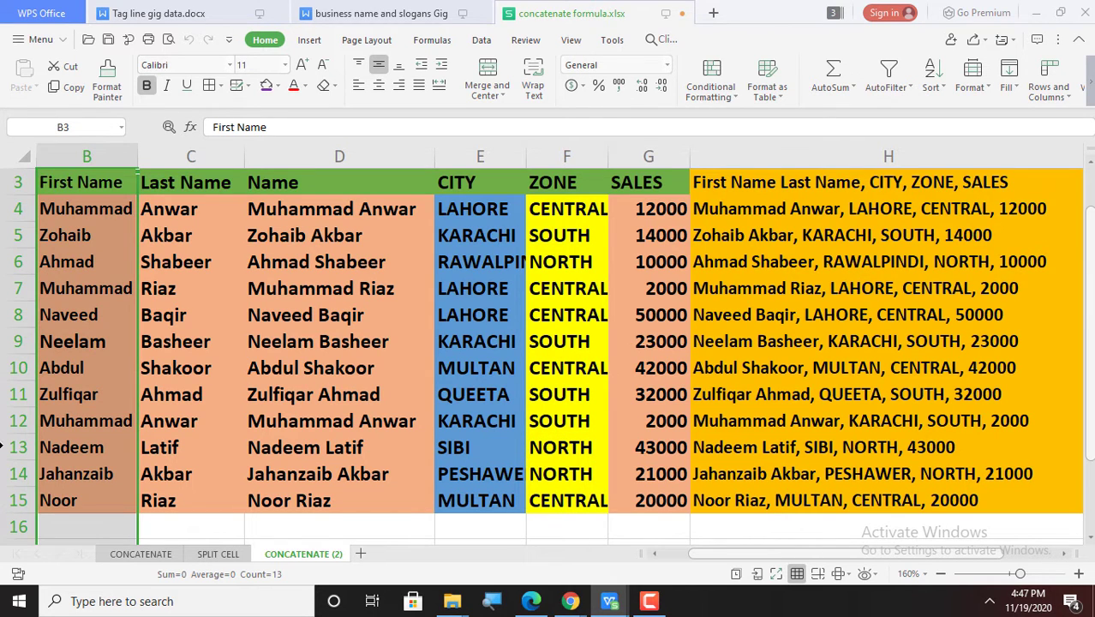
{"action": "key", "text": "shift+Right"}
{"action": "key", "text": "shift+Right"}
{"action": "key", "text": "shift+Right"}
{"action": "key", "text": "shift+Right"}
{"action": "key", "text": "shift+Right"}
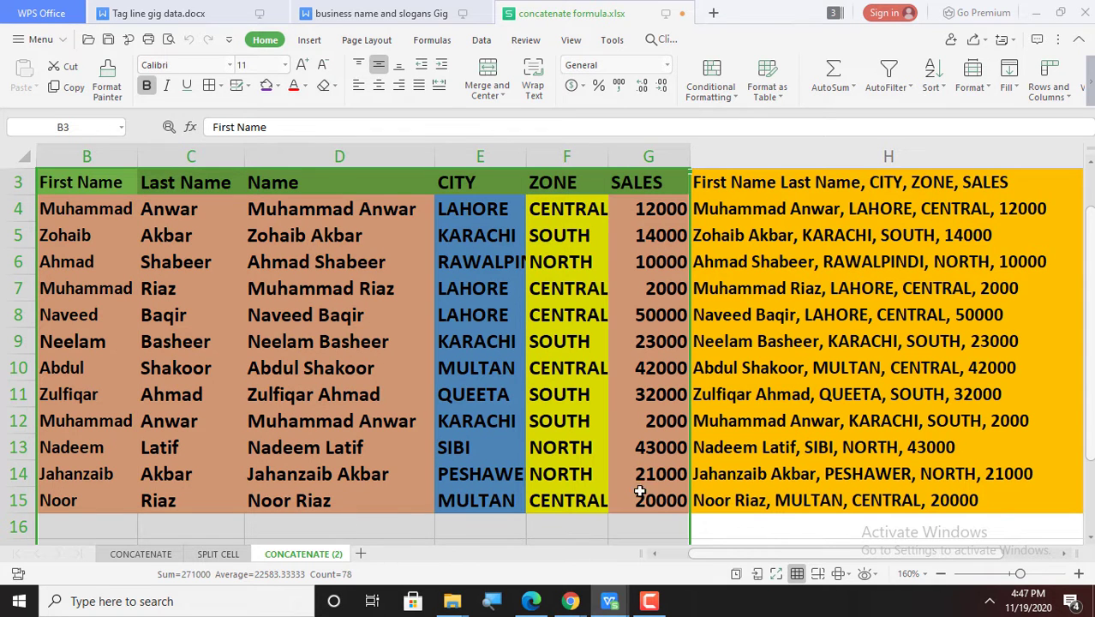
{"action": "right_click", "coordinate": [663, 156]}
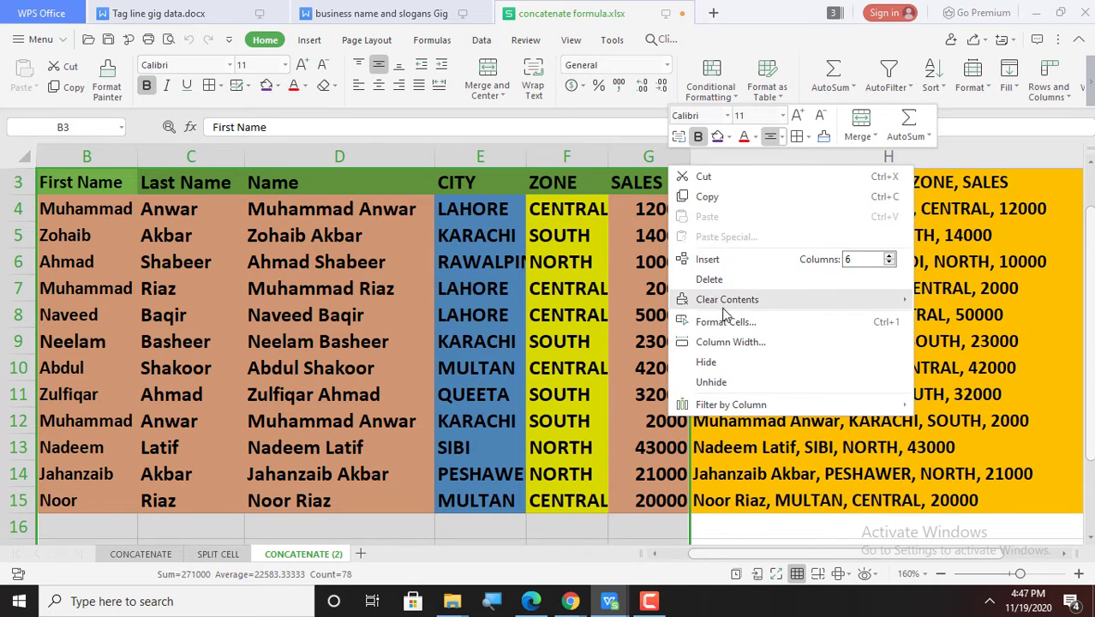
{"action": "left_click", "coordinate": [724, 363]}
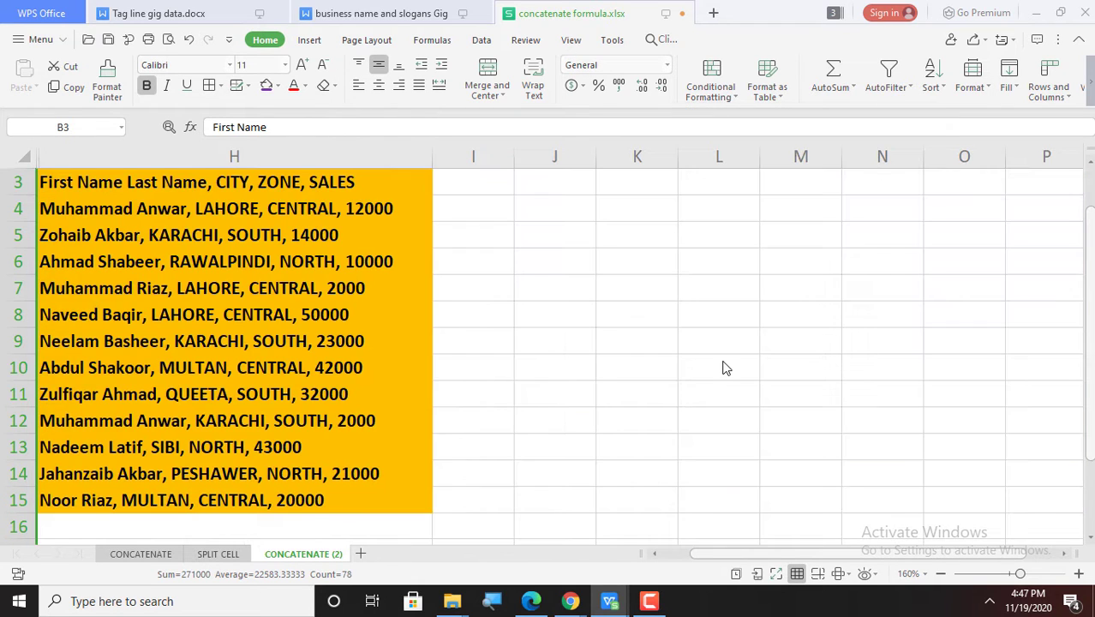
Step: Check the CONCATENATE formulas in column H, then copy H3:H15
{"action": "left_click", "coordinate": [282, 180]}
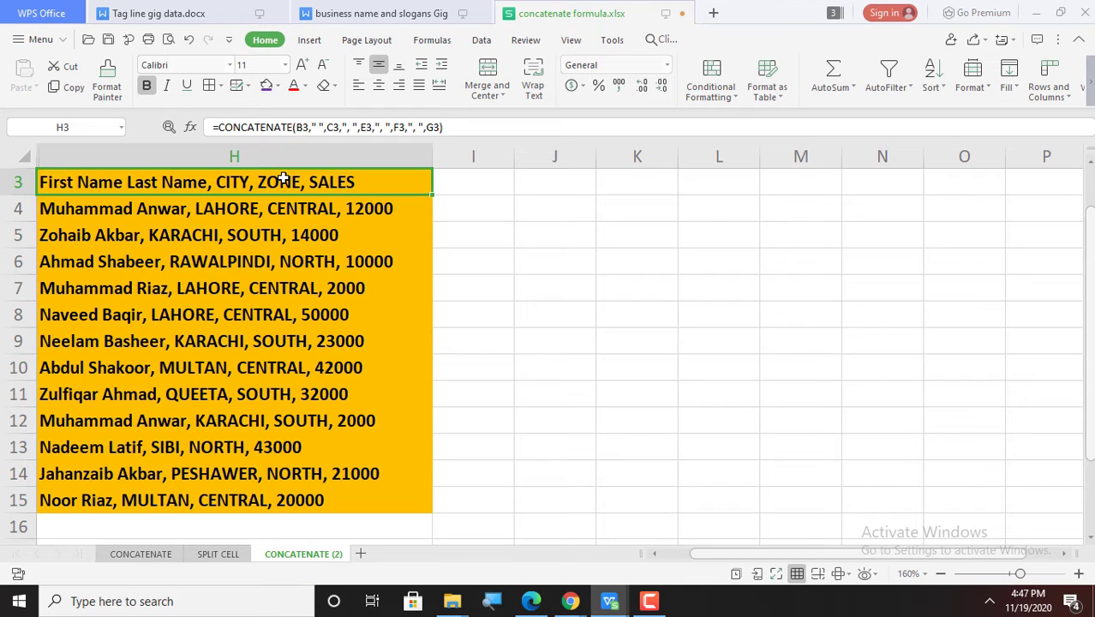
{"action": "key", "text": "Down"}
{"action": "key", "text": "Down"}
{"action": "key", "text": "Down"}
{"action": "key", "text": "Down"}
{"action": "key", "text": "Down"}
{"action": "key", "text": "Down"}
{"action": "key", "text": "Down"}
{"action": "key", "text": "Down"}
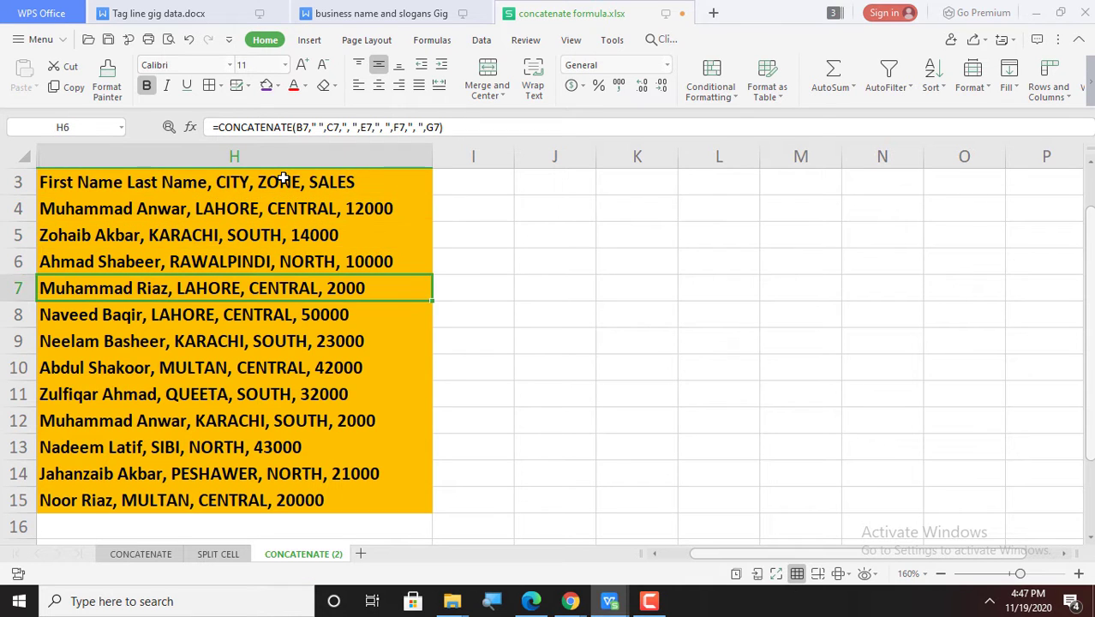
{"action": "key", "text": "Down"}
{"action": "key", "text": "Down"}
{"action": "key", "text": "Down"}
{"action": "key", "text": "Down"}
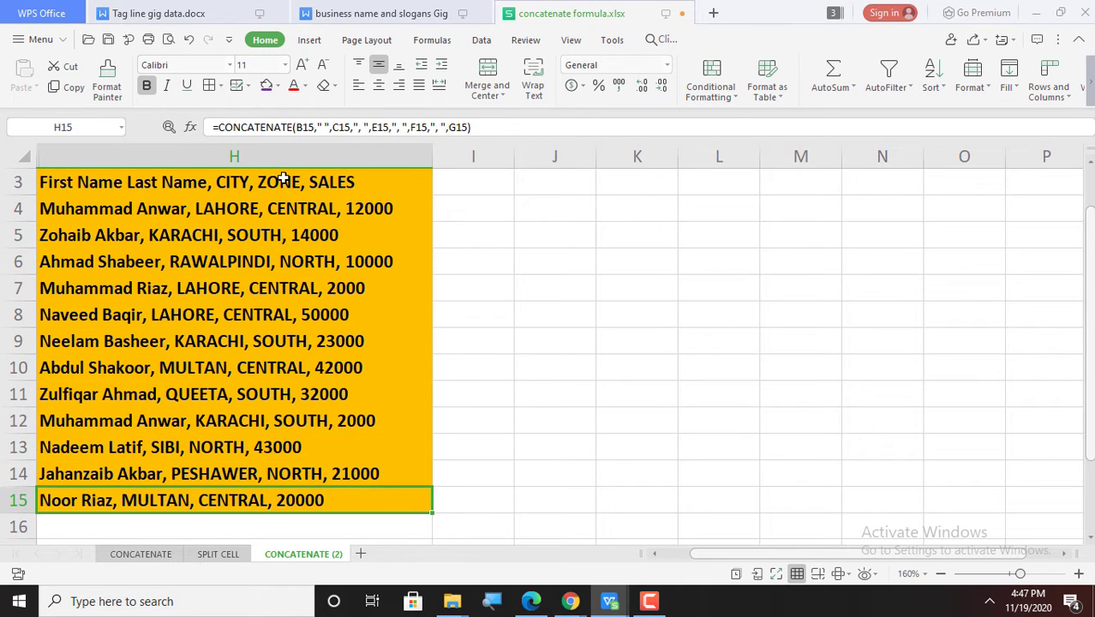
{"action": "key", "text": "Up"}
{"action": "key", "text": "Up"}
{"action": "key", "text": "Up"}
{"action": "key", "text": "Up"}
{"action": "key", "text": "Up"}
{"action": "key", "text": "Up"}
{"action": "key", "text": "Up"}
{"action": "key", "text": "Up"}
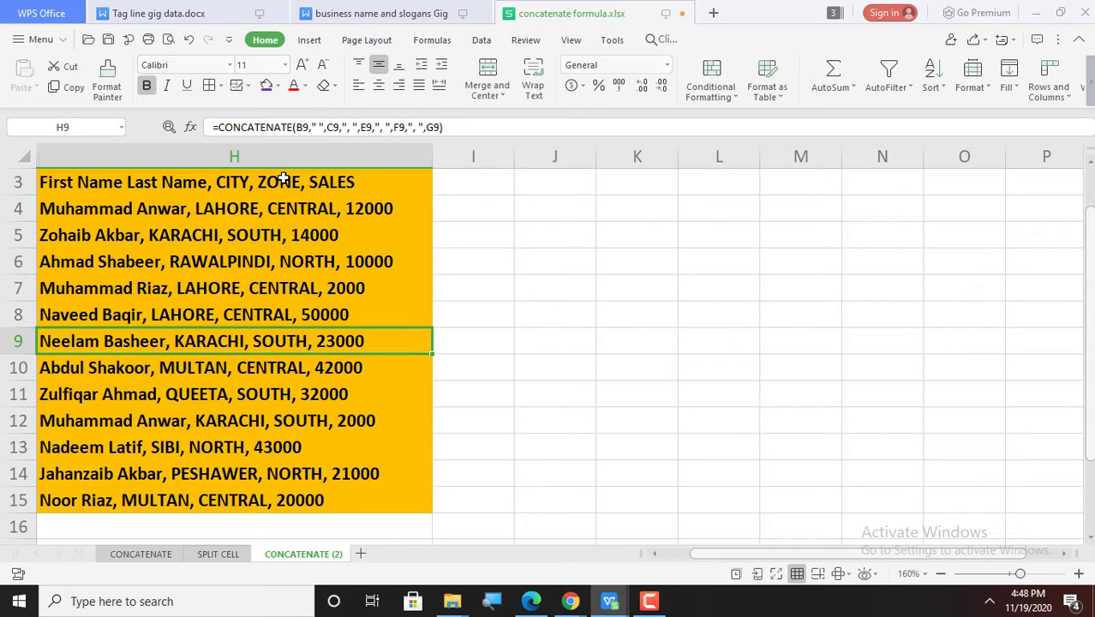
{"action": "key", "text": "Up"}
{"action": "key", "text": "Up"}
{"action": "key", "text": "Up"}
{"action": "key", "text": "Up"}
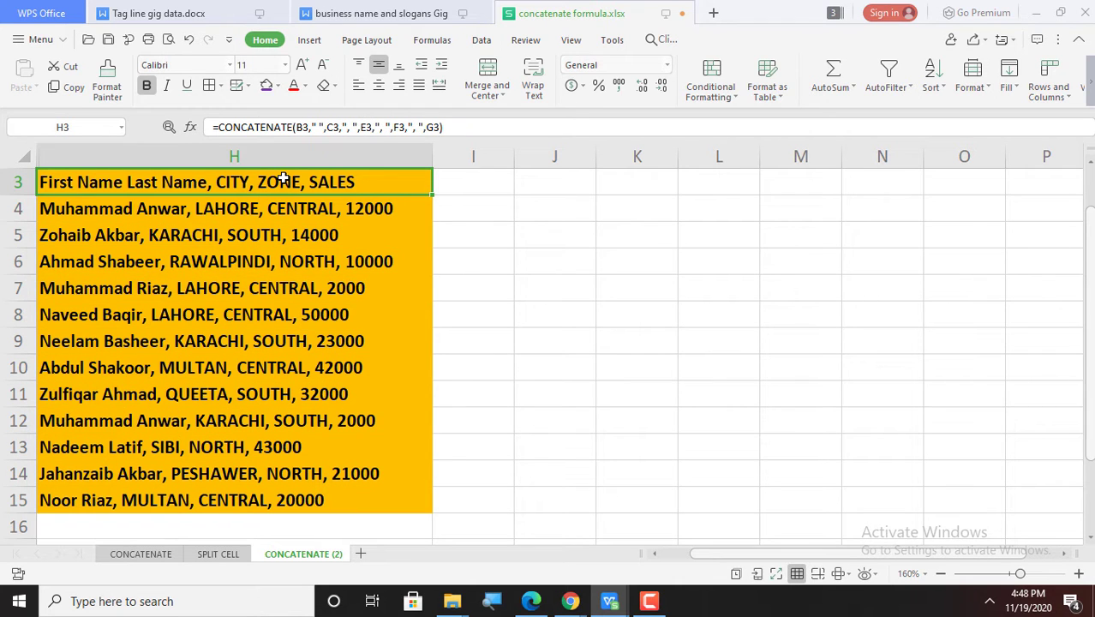
{"action": "key", "text": "shift+Down"}
{"action": "key", "text": "shift+Down"}
{"action": "key", "text": "shift+Down"}
{"action": "key", "text": "shift+Down"}
{"action": "key", "text": "shift+Down"}
{"action": "key", "text": "shift+Down"}
{"action": "key", "text": "shift+Down"}
{"action": "key", "text": "shift+Down"}
{"action": "key", "text": "shift+Down"}
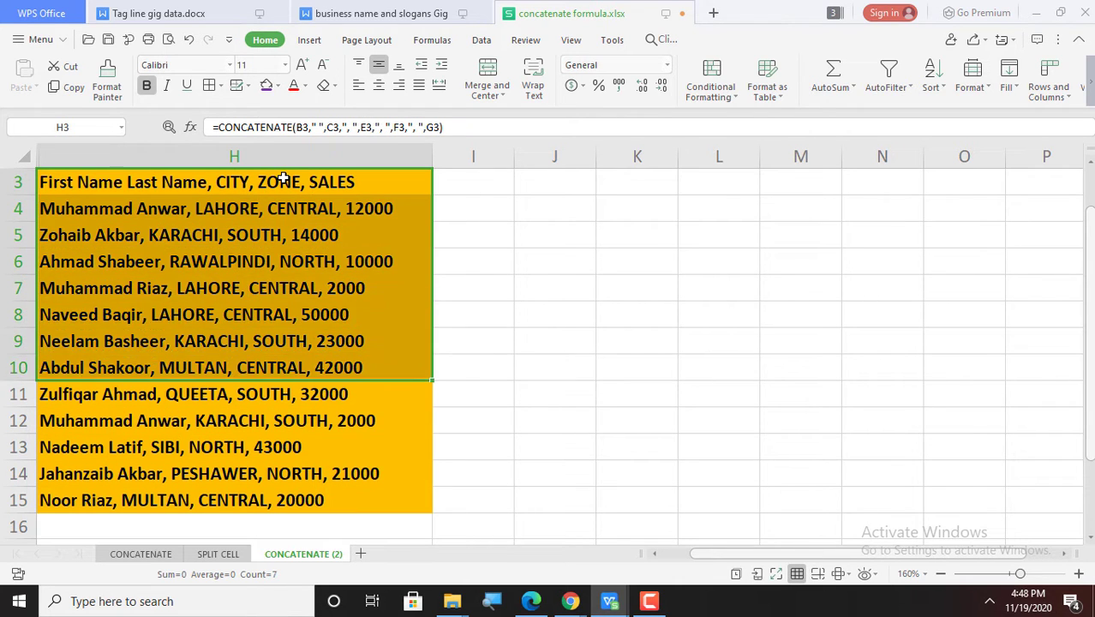
{"action": "key", "text": "shift+Down"}
{"action": "key", "text": "shift+Down"}
{"action": "key", "text": "shift+Down"}
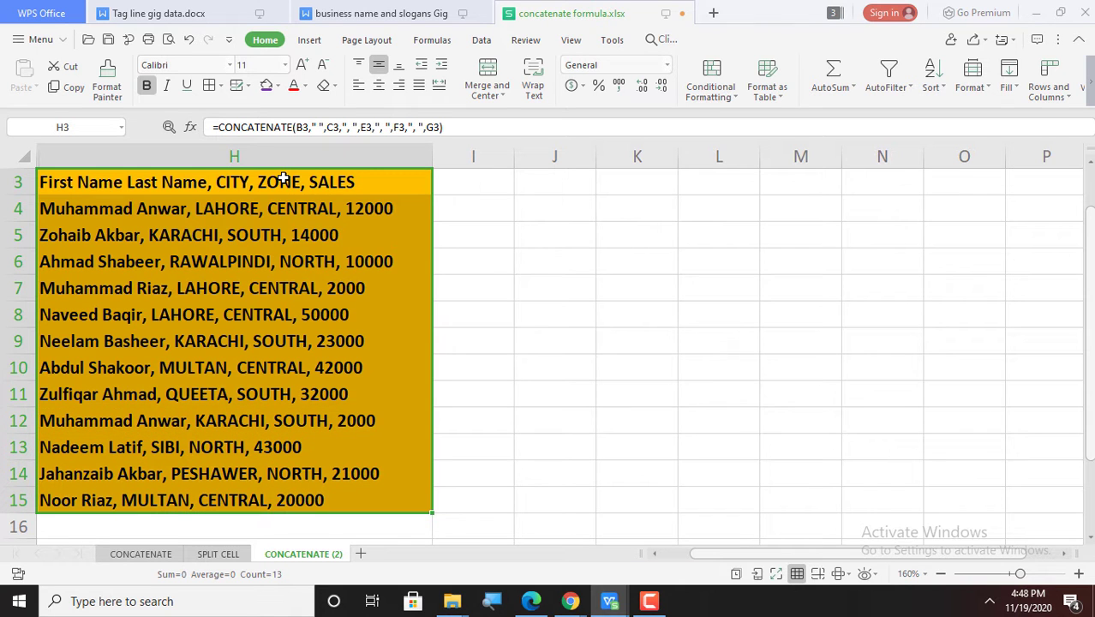
{"action": "key", "text": "ctrl+c"}
Step: Paste H3:H15 back as values only via Paste Special, then verify column H holds plain text
{"action": "left_click", "coordinate": [286, 180]}
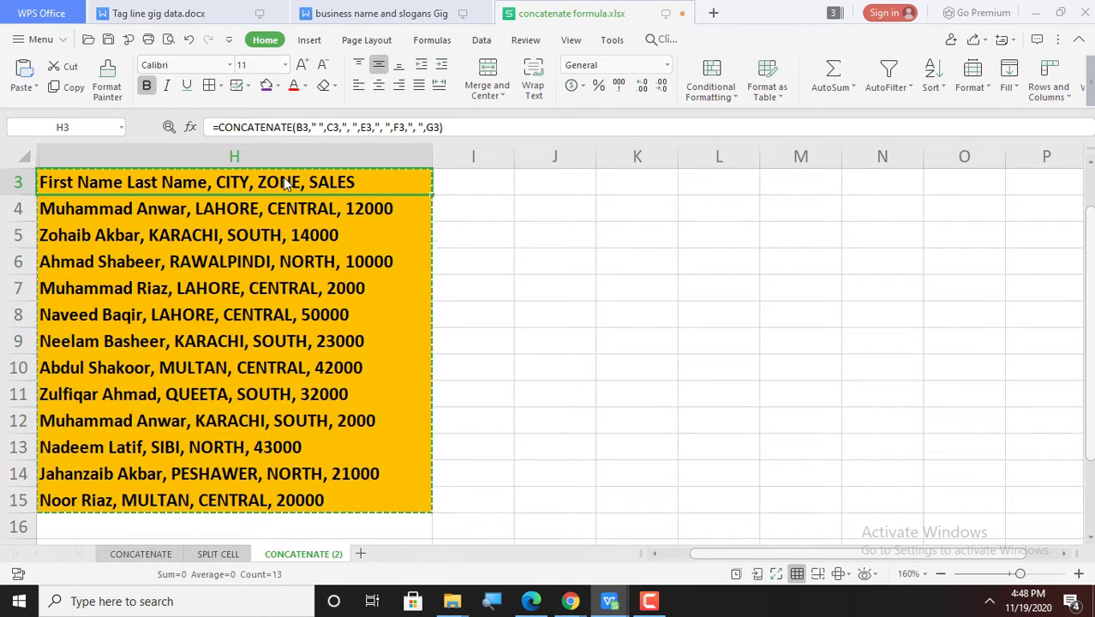
{"action": "right_click", "coordinate": [285, 184]}
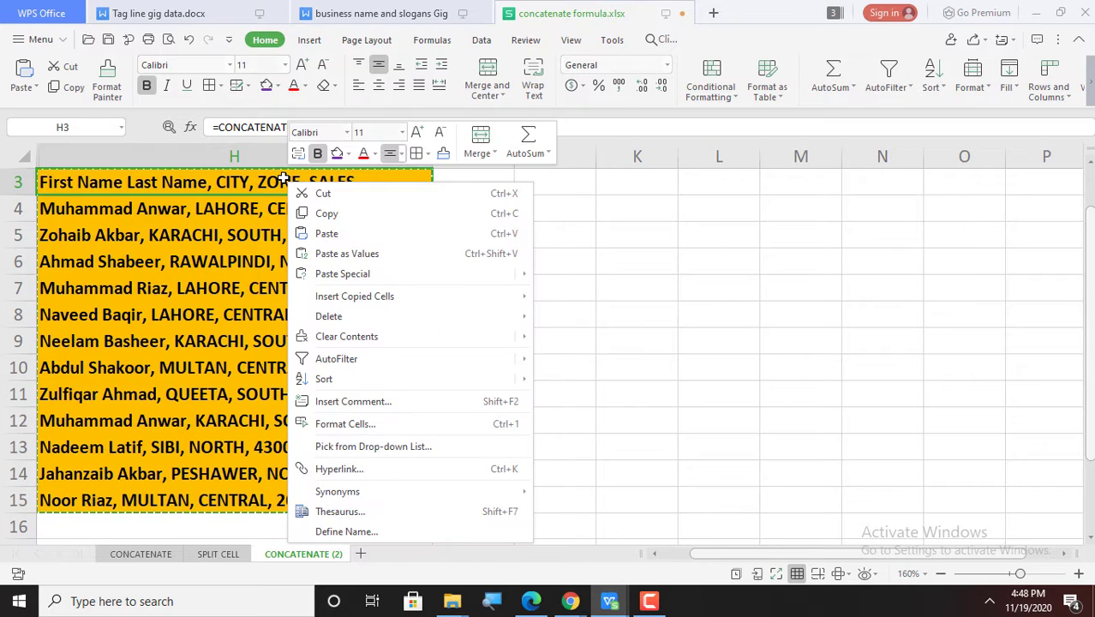
{"action": "mouse_move", "coordinate": [339, 274]}
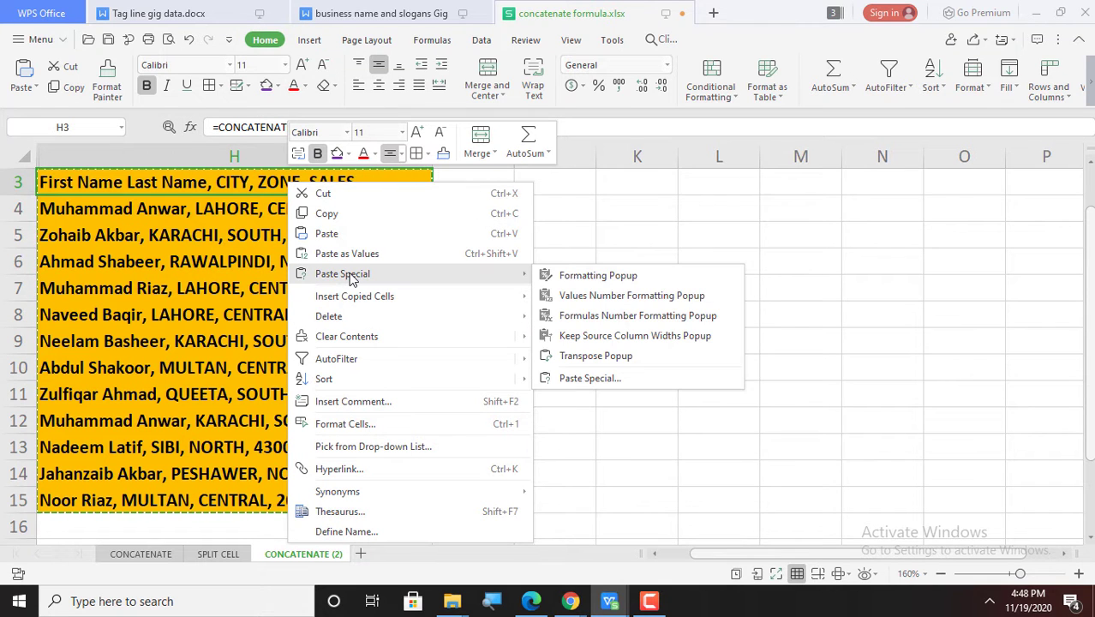
{"action": "left_click", "coordinate": [349, 275]}
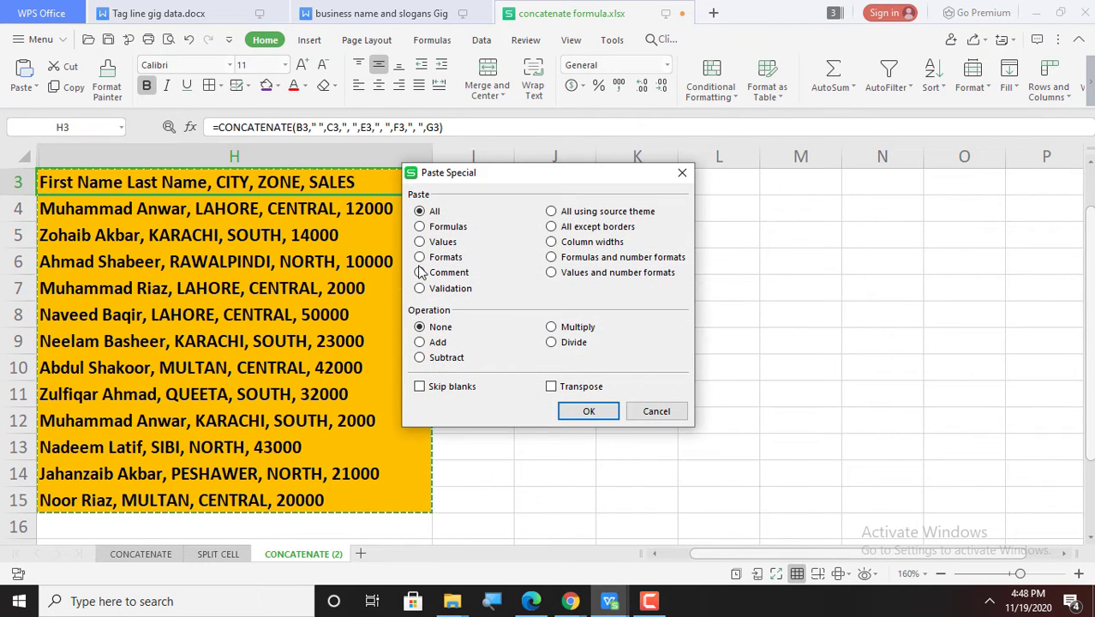
{"action": "left_click", "coordinate": [443, 247]}
{"action": "left_click", "coordinate": [604, 414]}
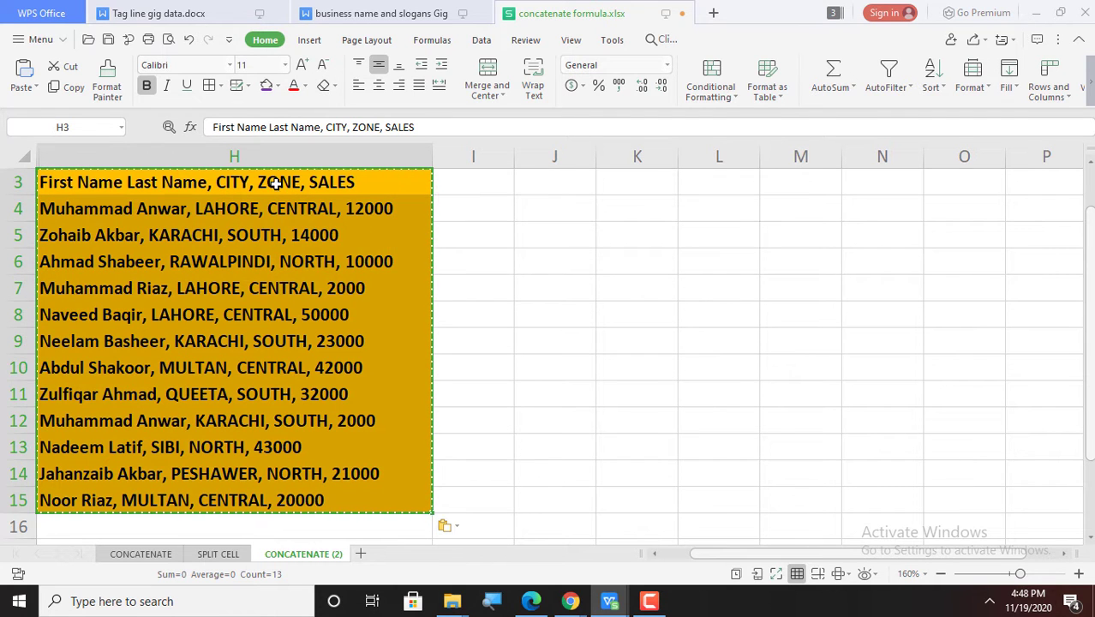
{"action": "left_click", "coordinate": [268, 178]}
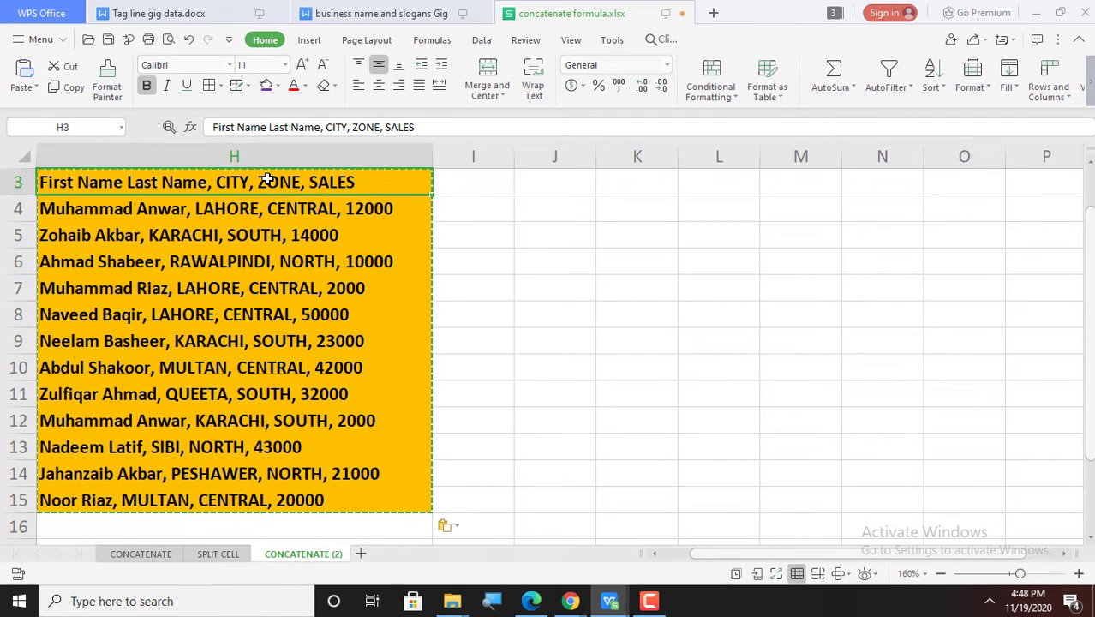
{"action": "key", "text": "Down"}
{"action": "key", "text": "Down"}
{"action": "key", "text": "Down"}
{"action": "key", "text": "Down"}
{"action": "key", "text": "Down"}
{"action": "key", "text": "Down"}
{"action": "key", "text": "Down"}
{"action": "key", "text": "Down"}
{"action": "key", "text": "Down"}
{"action": "key", "text": "Down"}
{"action": "key", "text": "Down"}
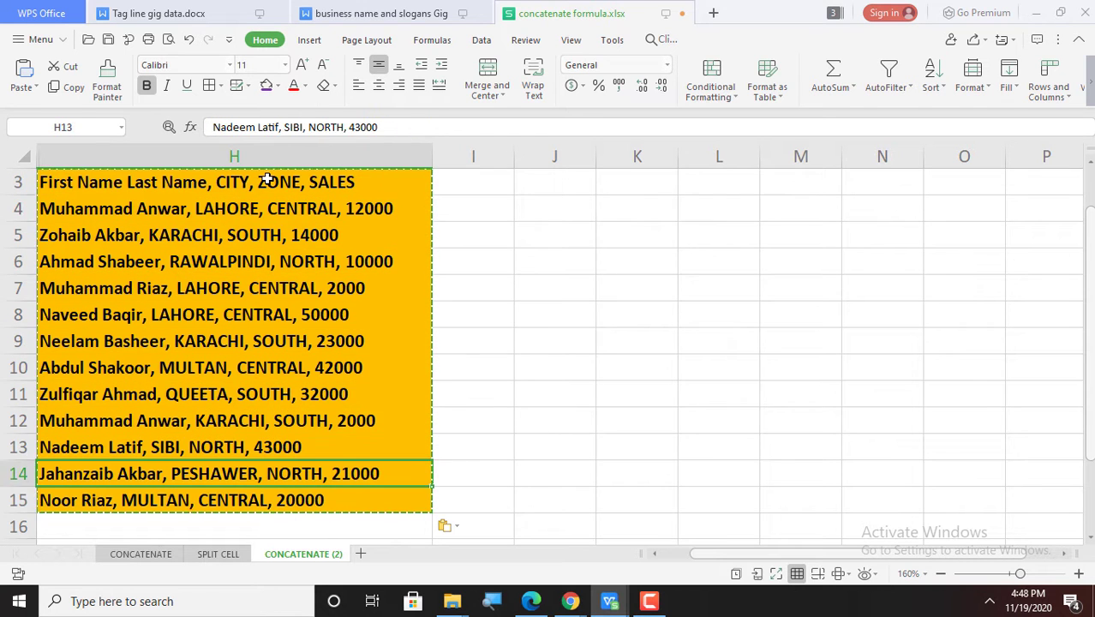
{"action": "key", "text": "Down"}
{"action": "key", "text": "Up"}
{"action": "key", "text": "Up"}
{"action": "key", "text": "Up"}
{"action": "key", "text": "Up"}
{"action": "key", "text": "Up"}
{"action": "key", "text": "Up"}
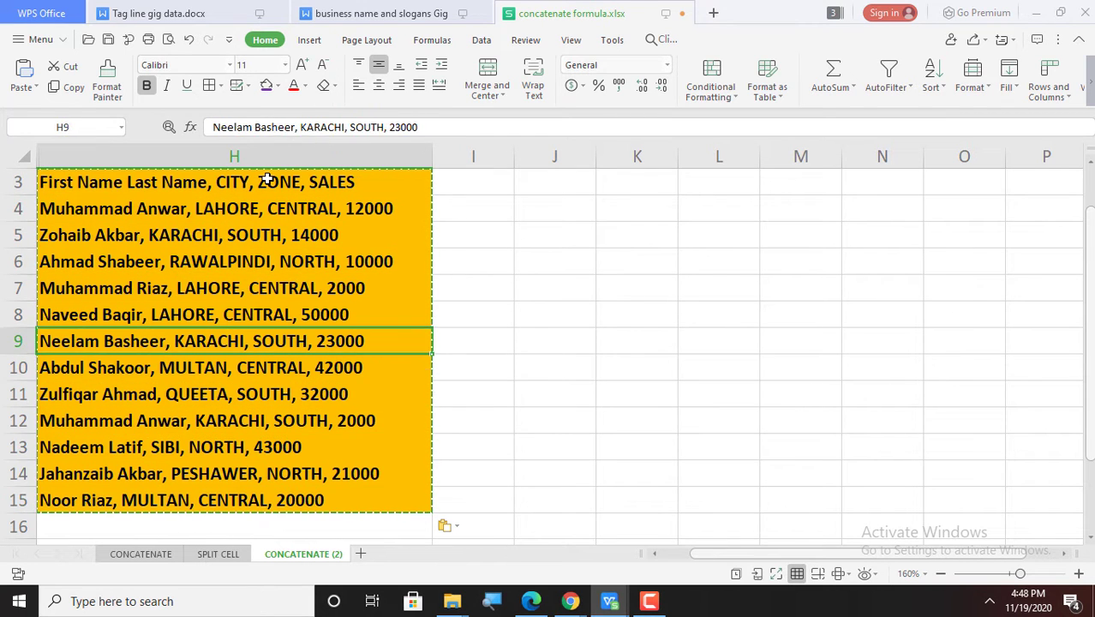
Step: Move back up to the top of column H
{"action": "key", "text": "Up"}
{"action": "key", "text": "Up"}
{"action": "key", "text": "Up"}
{"action": "key", "text": "Up"}
{"action": "key", "text": "Up"}
{"action": "key", "text": "Up"}
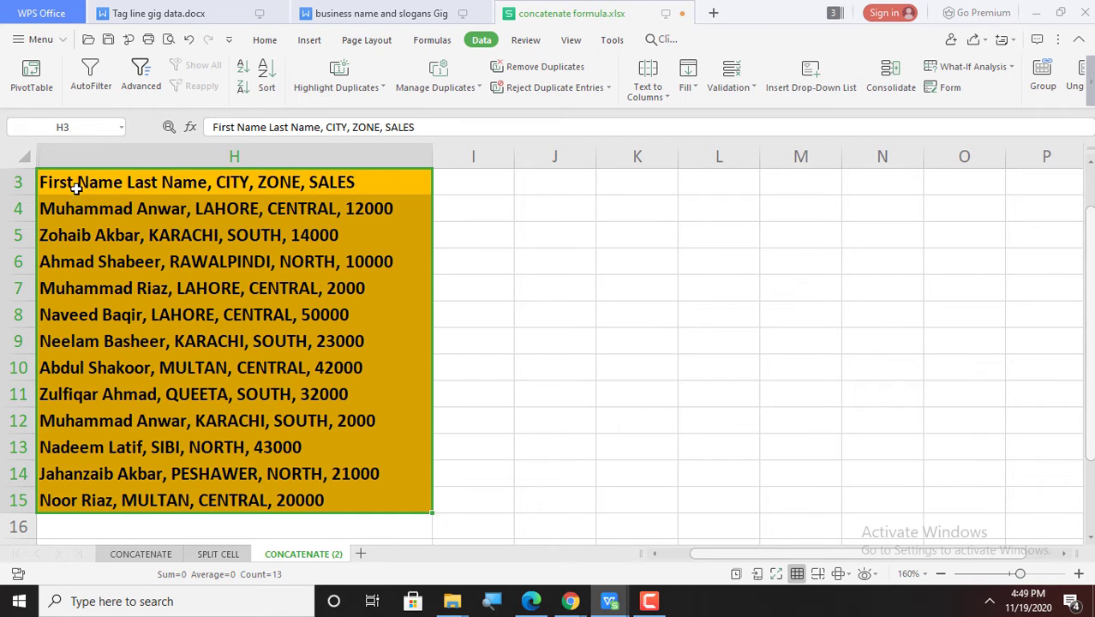
Step: Edit header H3 to read 'FirstName LastName' by removing the spaces inside each name
{"action": "left_click", "coordinate": [78, 181]}
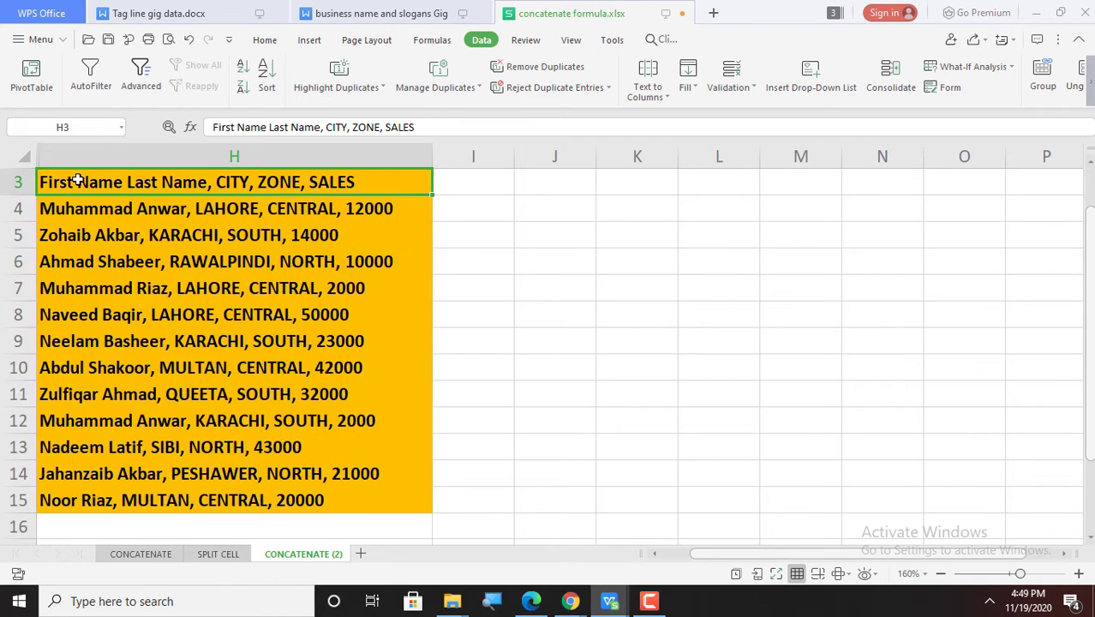
{"action": "double_click", "coordinate": [78, 181]}
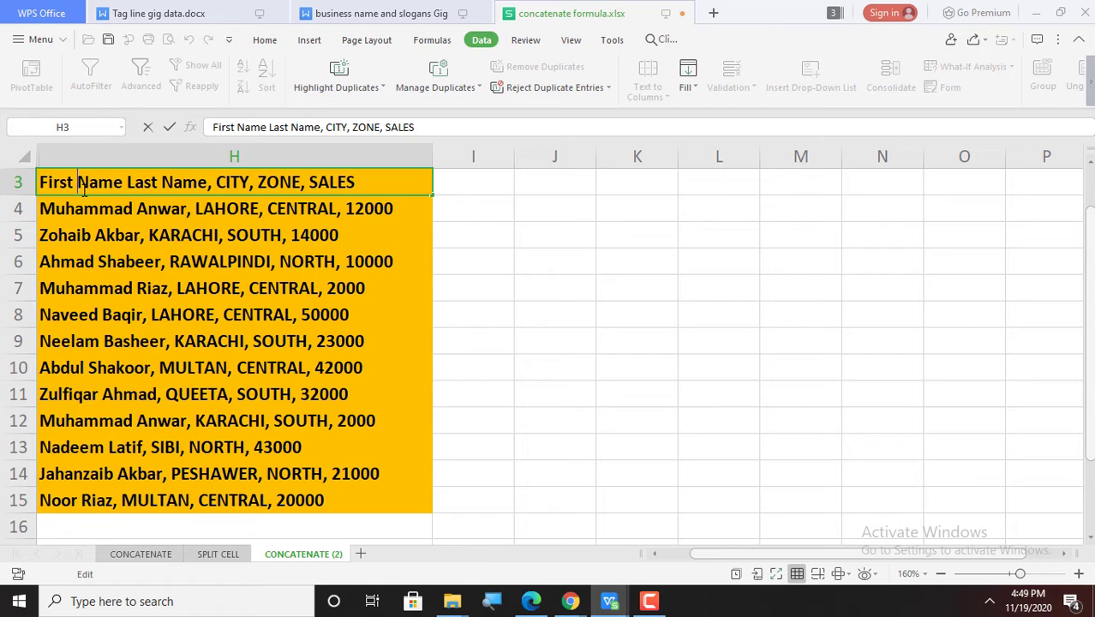
{"action": "key", "text": "BackSpace"}
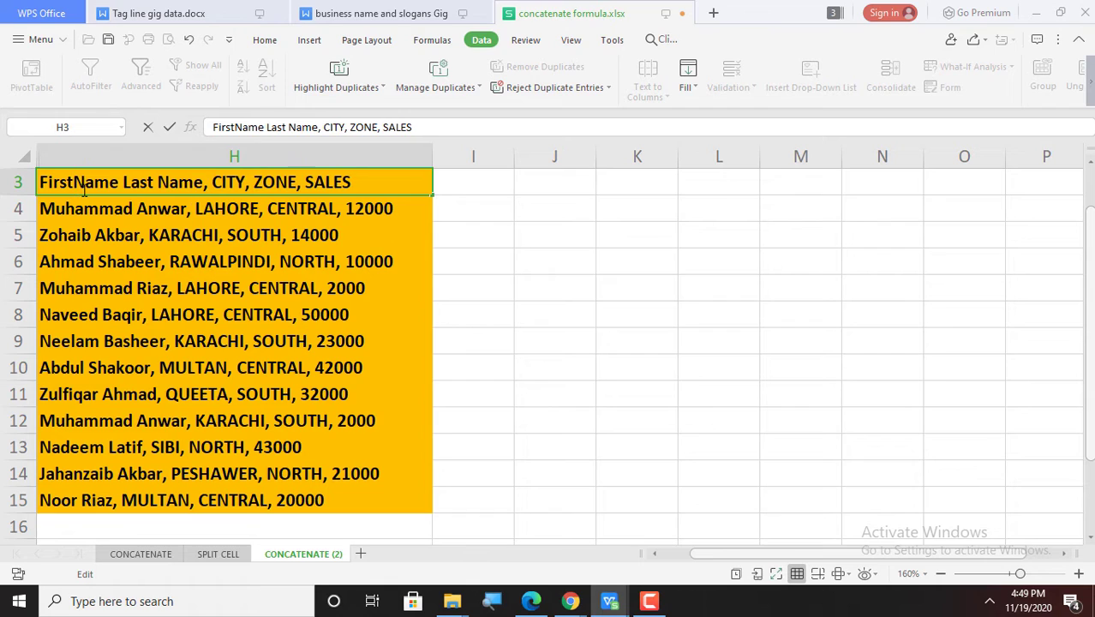
{"action": "double_click", "coordinate": [159, 181]}
{"action": "left_click", "coordinate": [158, 182]}
{"action": "key", "text": "BackSpace"}
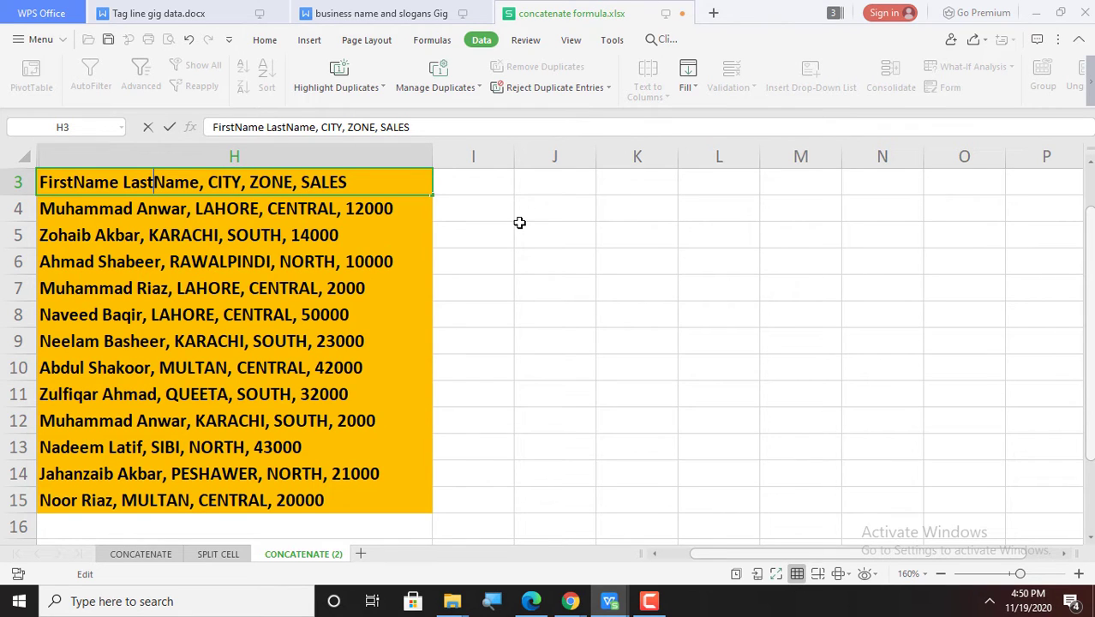
{"action": "key", "text": "Return"}
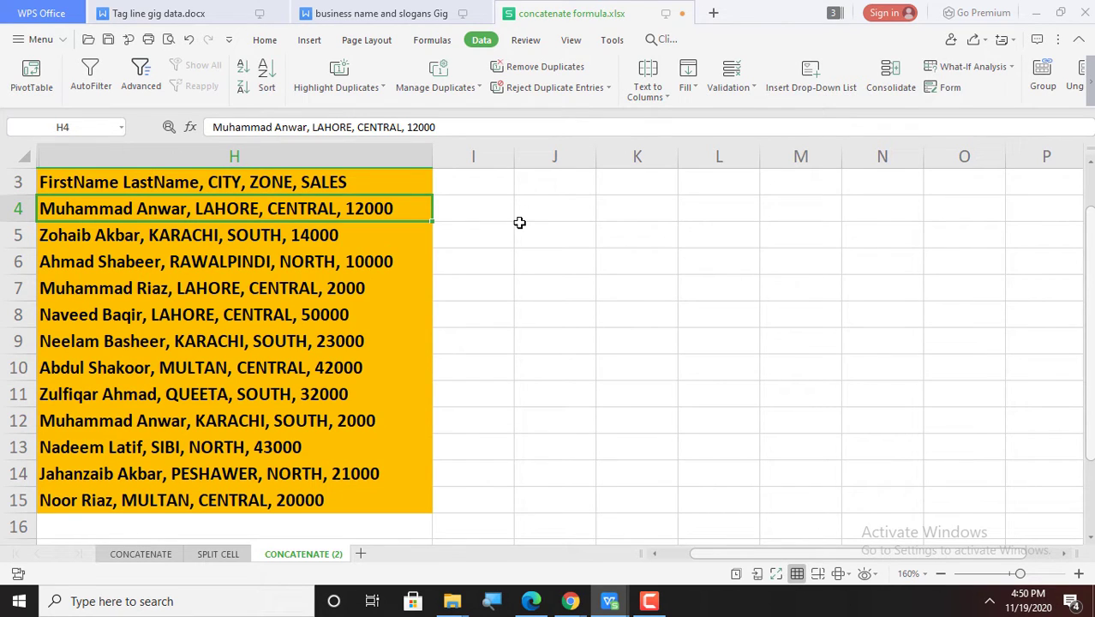
Step: Select the combined entries from H3 down to H15
{"action": "left_click", "coordinate": [170, 183]}
{"action": "key", "text": "shift+Down"}
{"action": "key", "text": "shift+Down"}
{"action": "key", "text": "shift+Down"}
{"action": "key", "text": "shift+Down"}
{"action": "key", "text": "shift+Down"}
{"action": "key", "text": "shift+Down"}
{"action": "key", "text": "shift+Down"}
{"action": "key", "text": "shift+Down"}
{"action": "key", "text": "shift+Down"}
{"action": "key", "text": "shift+Down"}
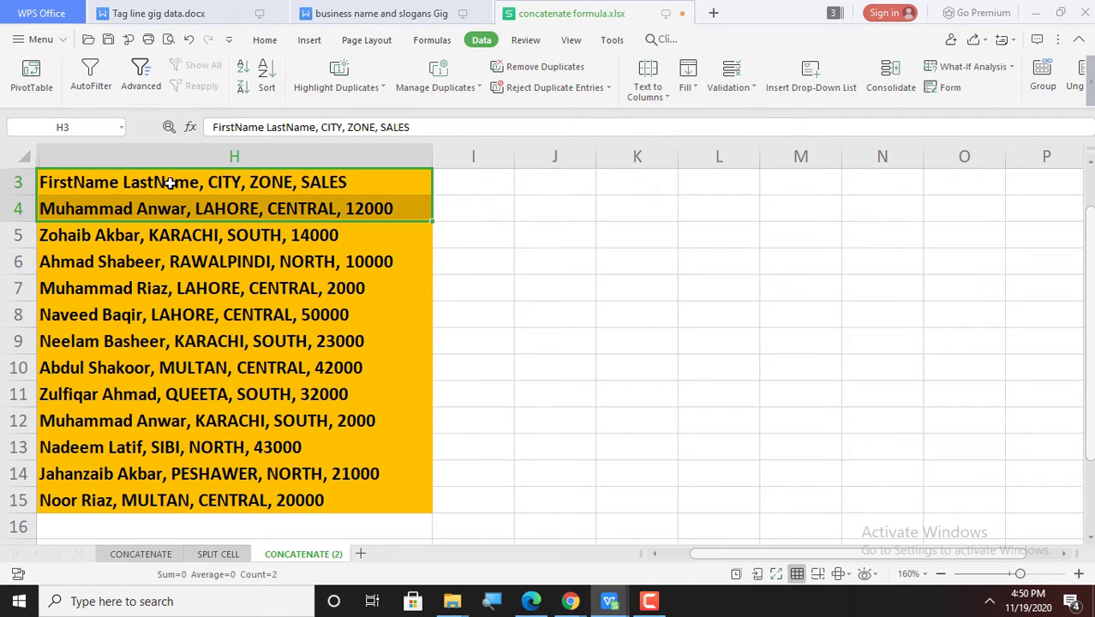
{"action": "key", "text": "shift+Down"}
{"action": "key", "text": "shift+Down"}
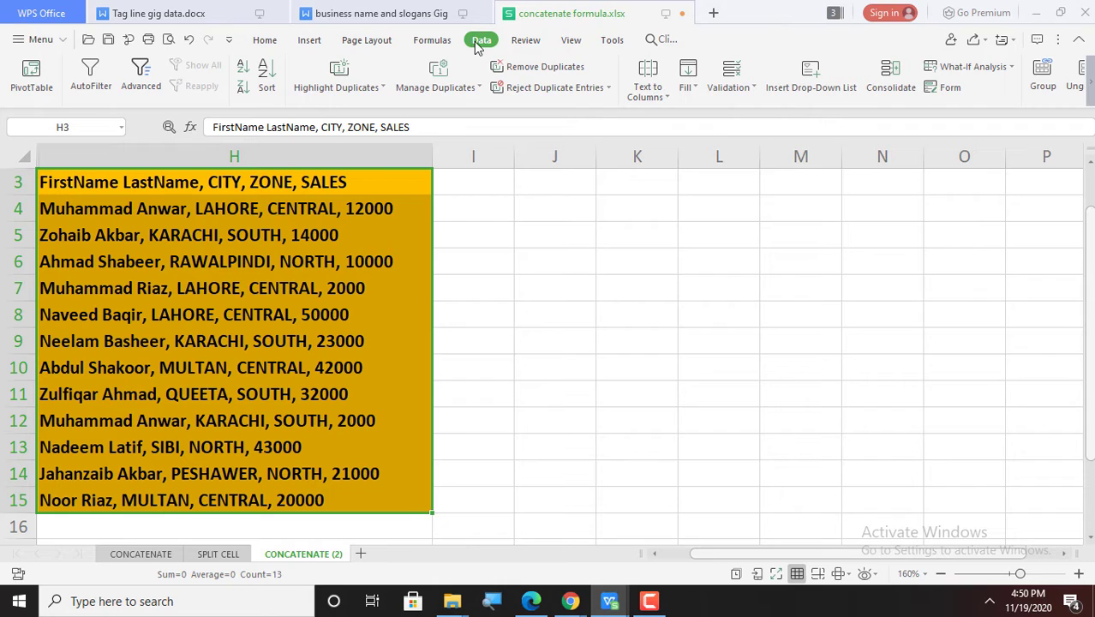
Step: Run Text to Columns as Delimited, splitting on Comma and Space (Tab unchecked) into H–L
{"action": "left_click", "coordinate": [665, 92]}
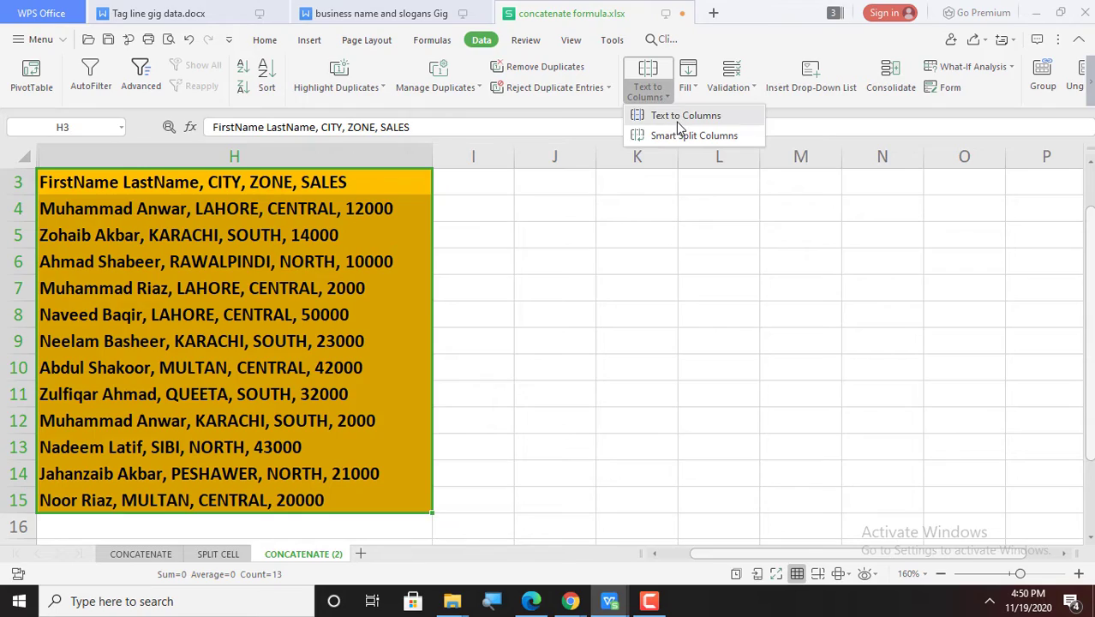
{"action": "left_click", "coordinate": [677, 122]}
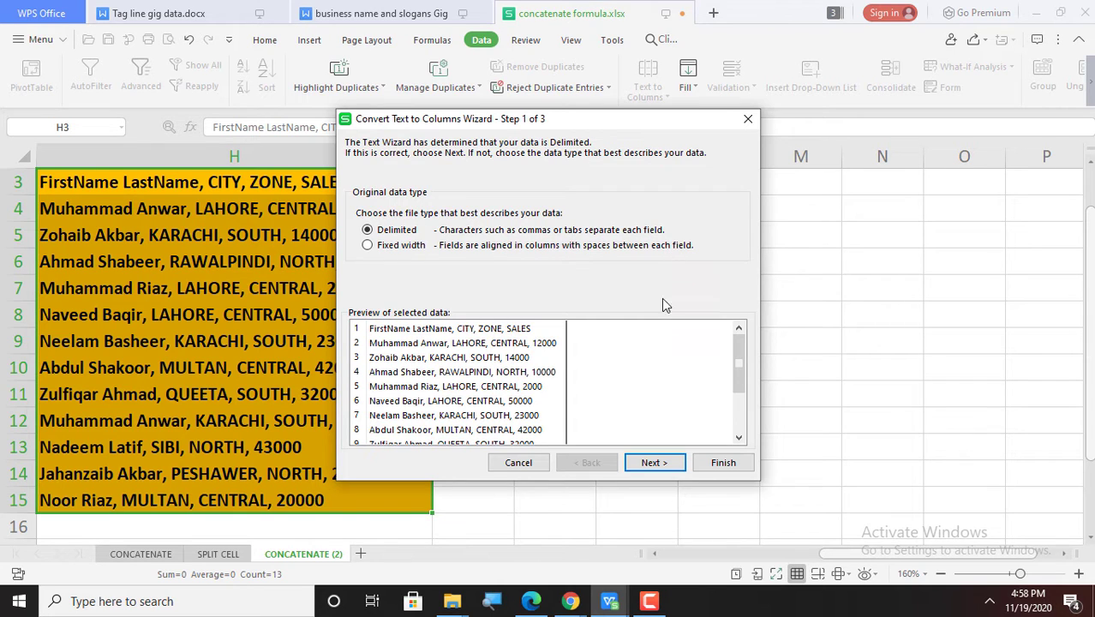
{"action": "left_click", "coordinate": [653, 462]}
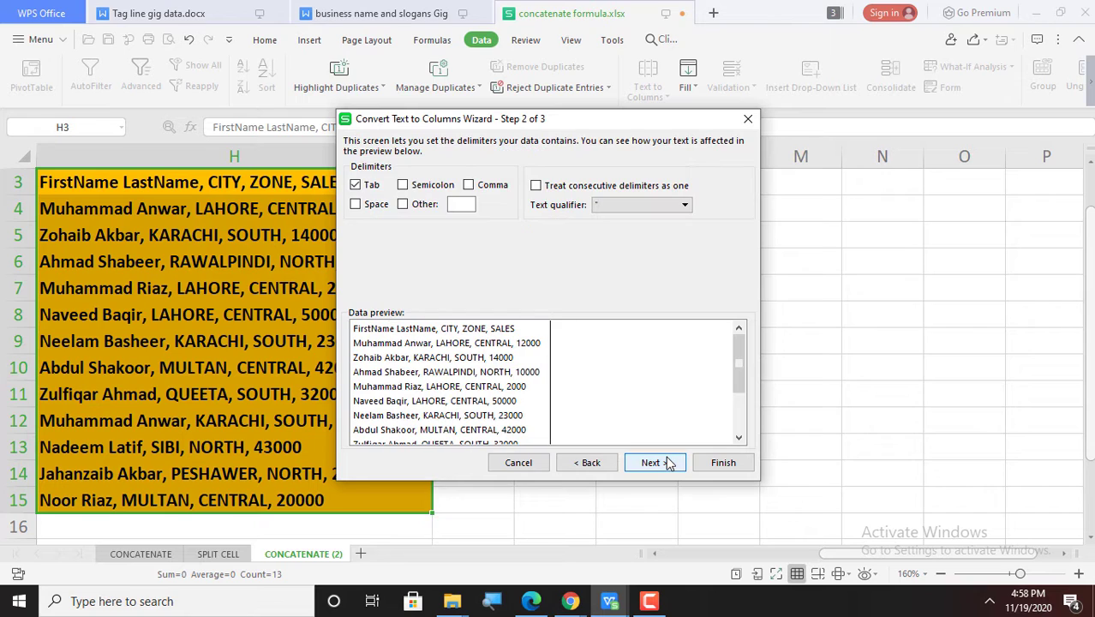
{"action": "left_click", "coordinate": [355, 186]}
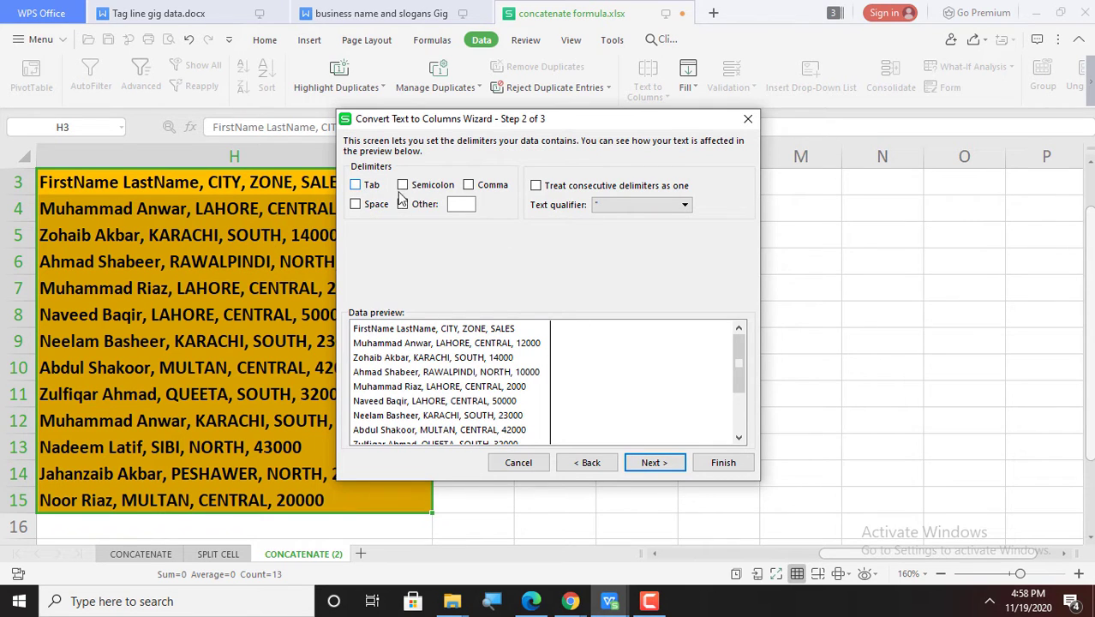
{"action": "left_click", "coordinate": [469, 187]}
{"action": "left_click", "coordinate": [356, 204]}
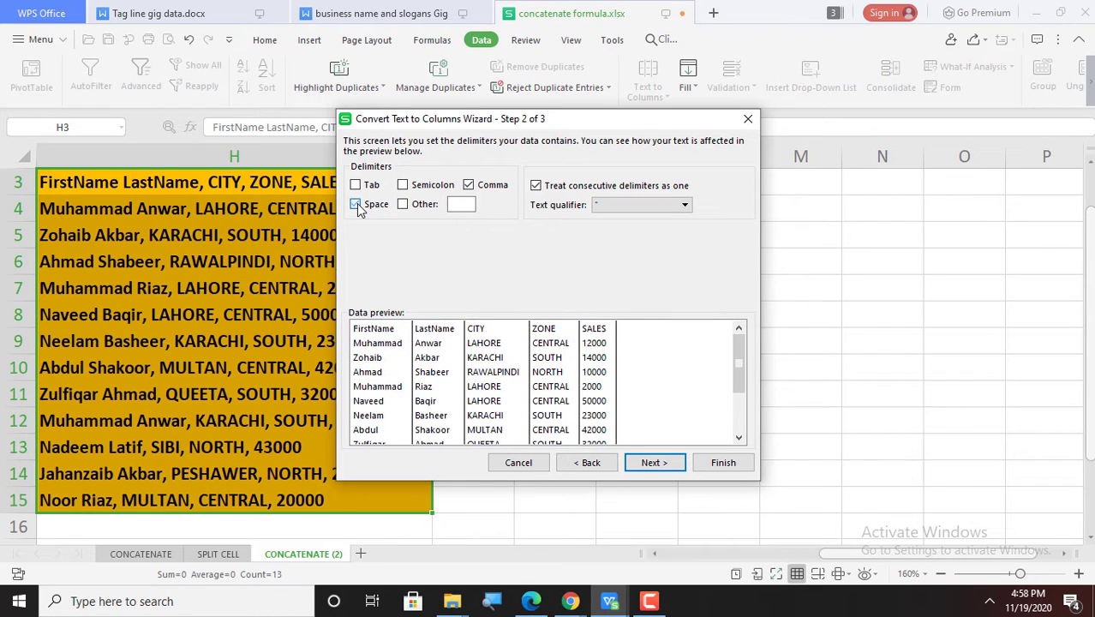
{"action": "left_click", "coordinate": [655, 463]}
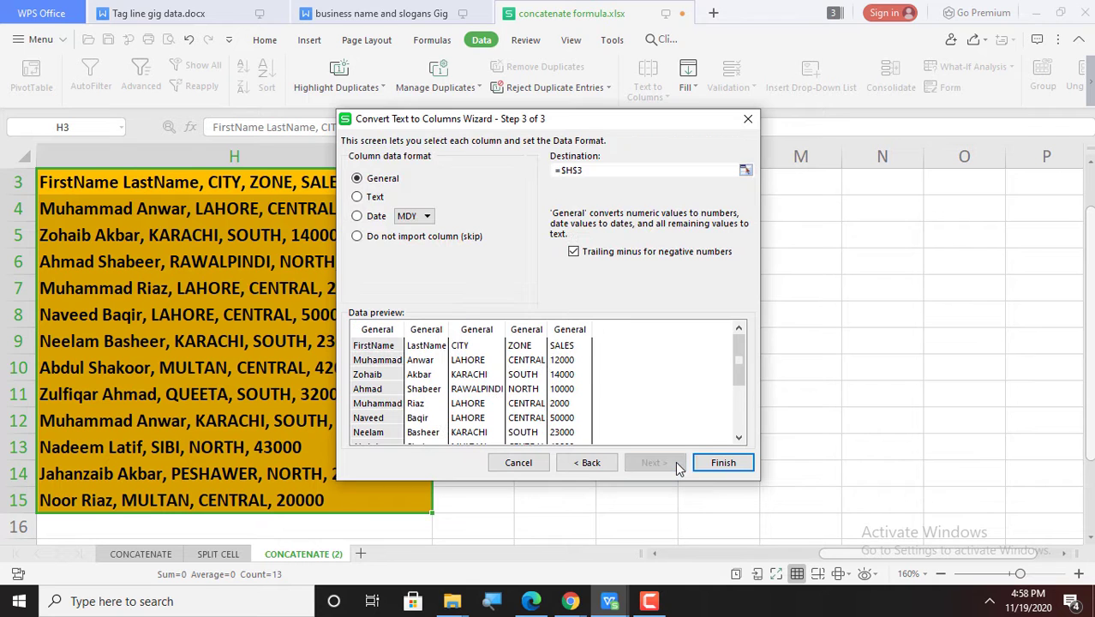
{"action": "left_click", "coordinate": [723, 463]}
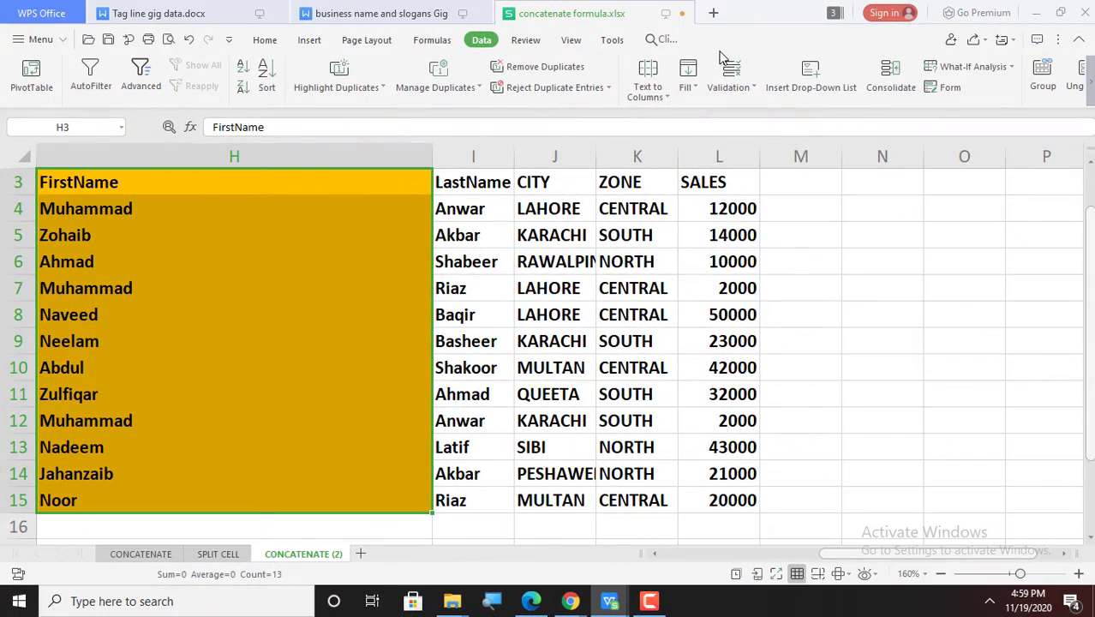
Step: Unhide the hidden columns B to G from column H's header menu
{"action": "left_click", "coordinate": [637, 243]}
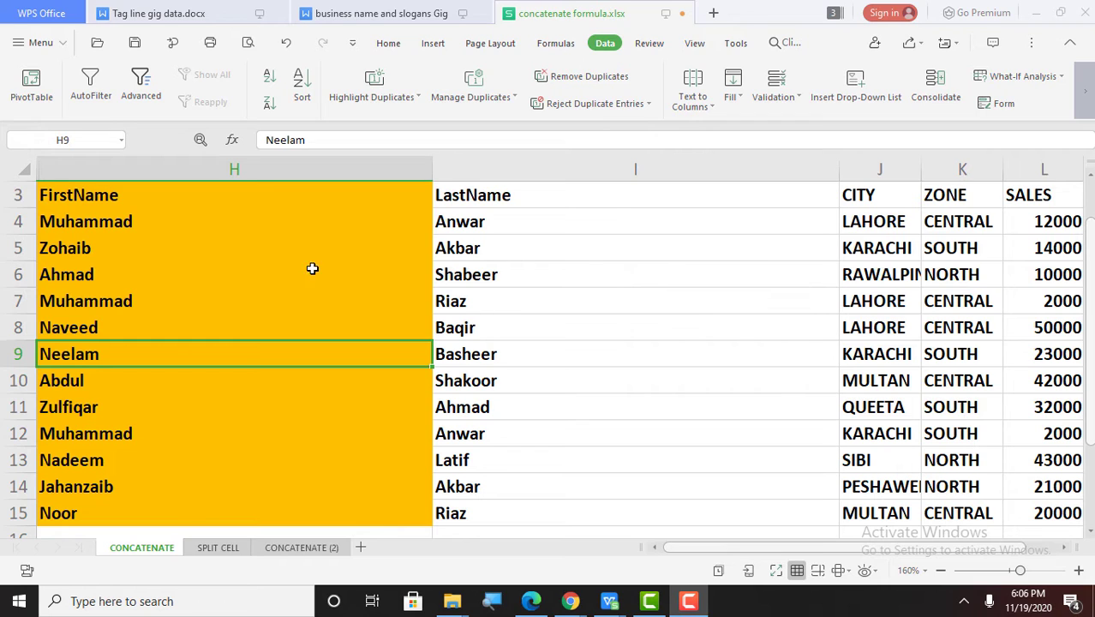
{"action": "left_click", "coordinate": [206, 173]}
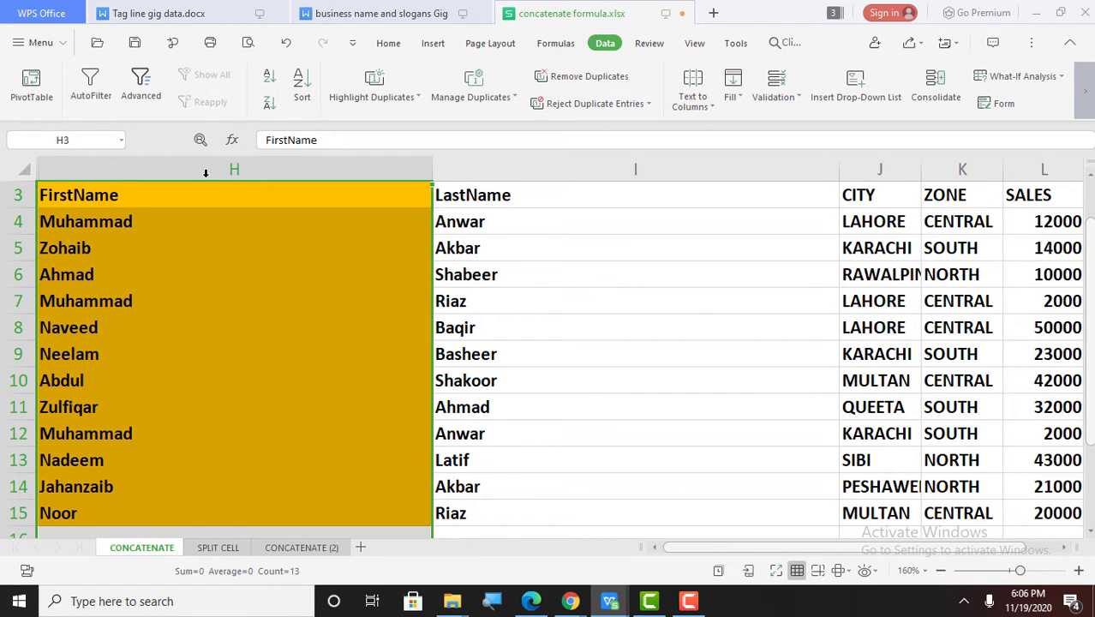
{"action": "right_click", "coordinate": [206, 173]}
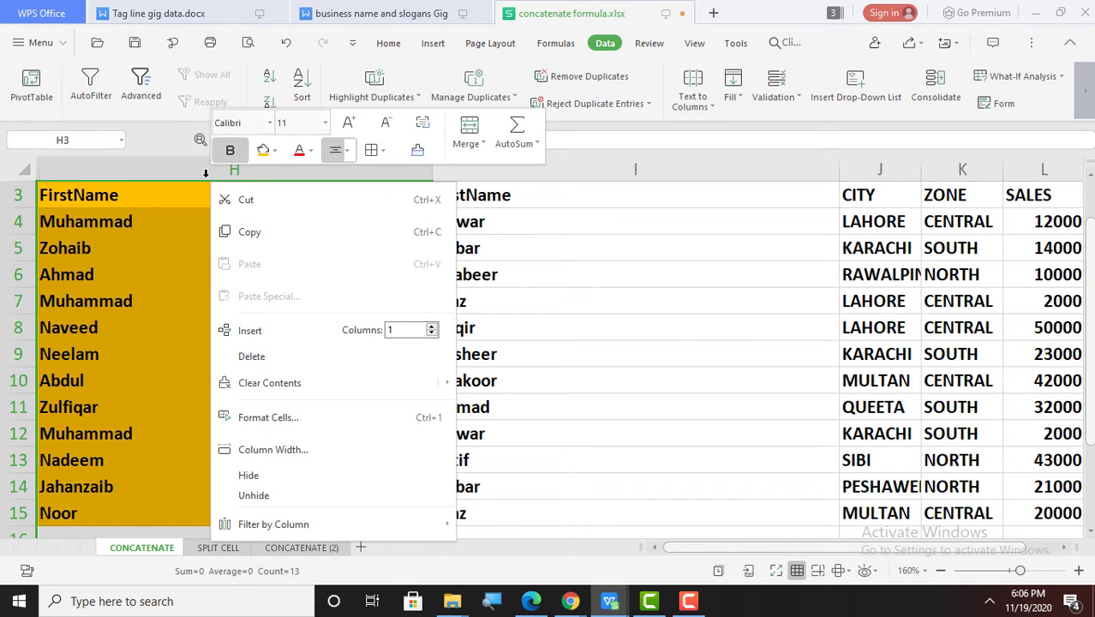
{"action": "left_click", "coordinate": [314, 502]}
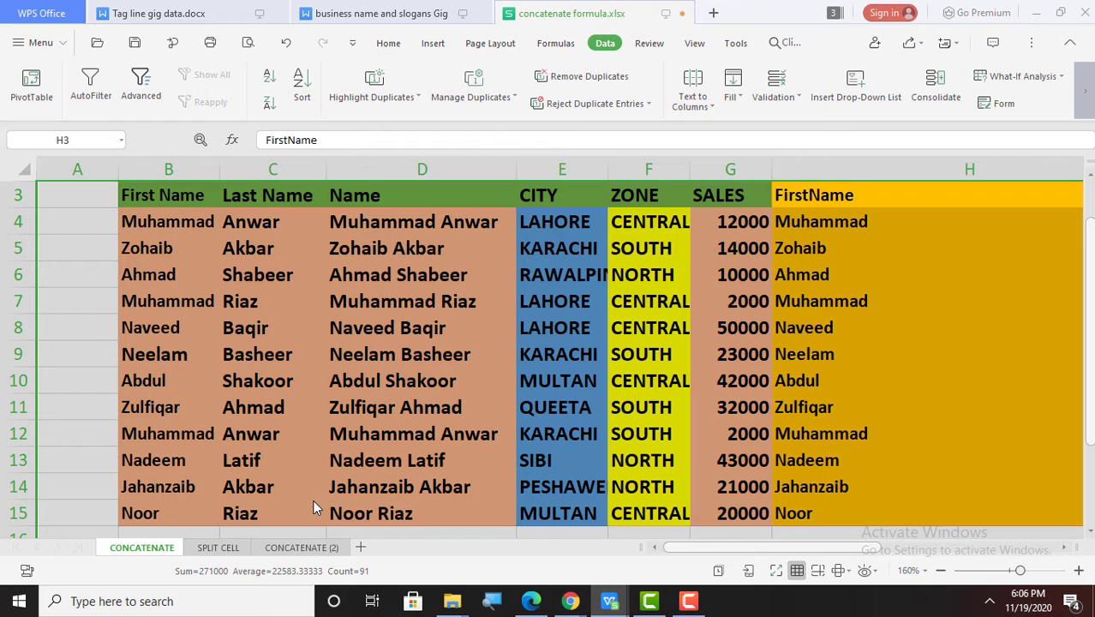
Step: Step through row 4 of the original table and the split columns, then down the SALES column
{"action": "left_click", "coordinate": [375, 443]}
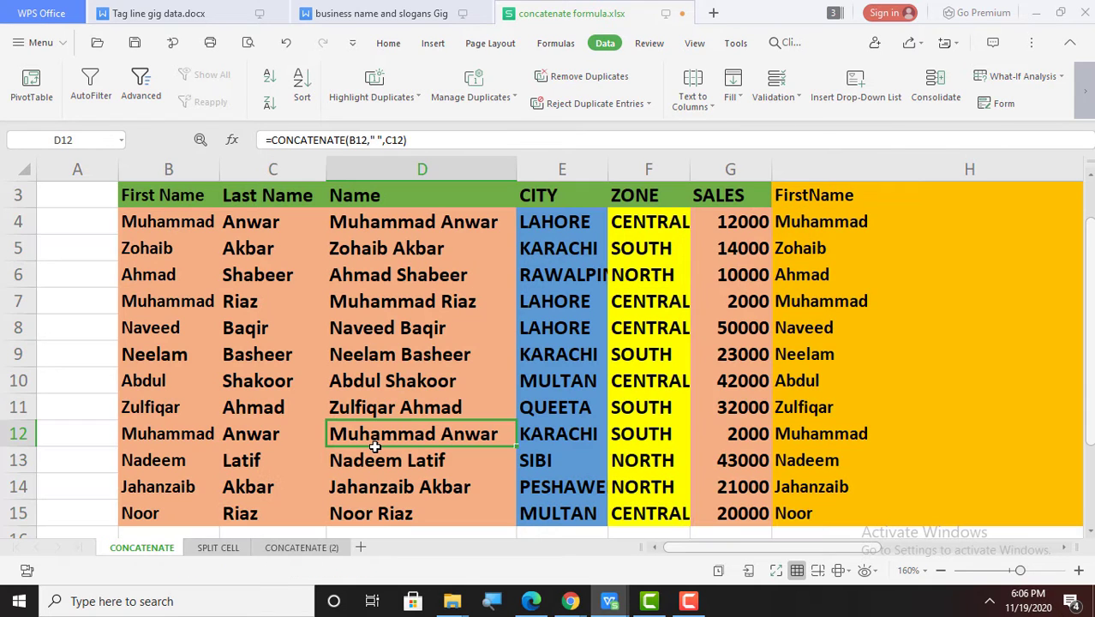
{"action": "key", "text": "Left"}
{"action": "key", "text": "Left"}
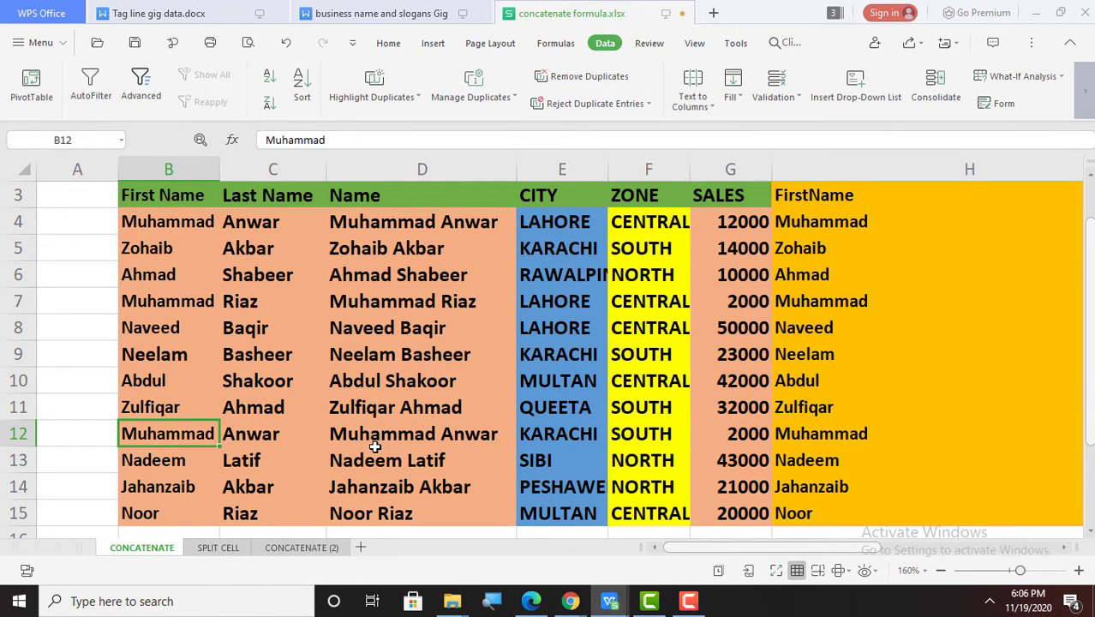
{"action": "key", "text": "Up"}
{"action": "key", "text": "Up"}
{"action": "key", "text": "Up"}
{"action": "key", "text": "Up"}
{"action": "key", "text": "Up"}
{"action": "key", "text": "Up"}
{"action": "key", "text": "Up"}
{"action": "key", "text": "Up"}
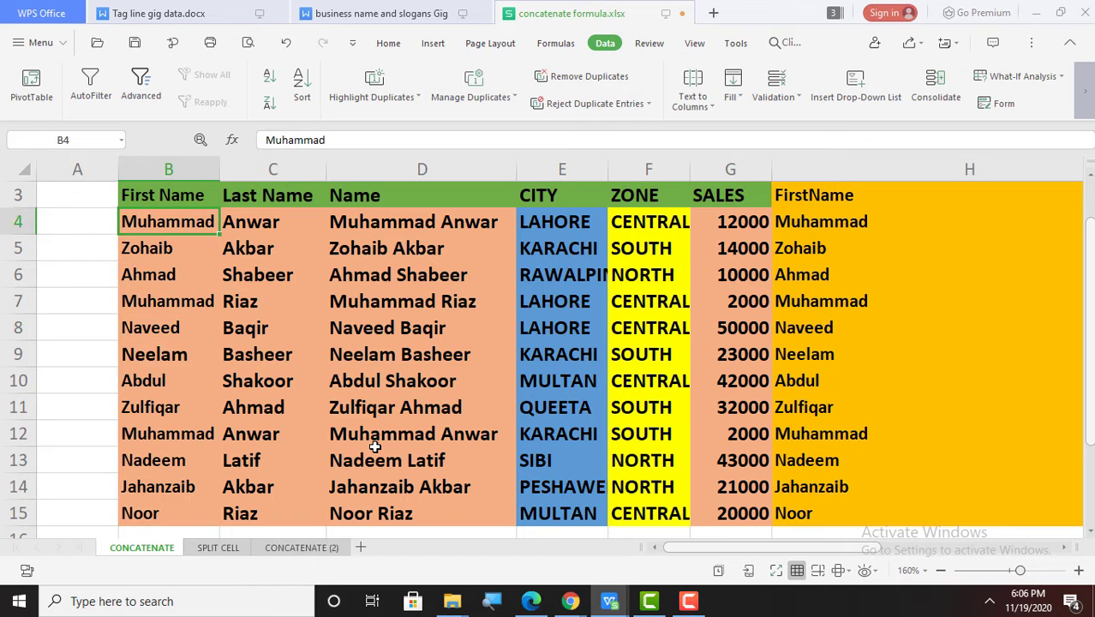
{"action": "key", "text": "Right"}
{"action": "key", "text": "Right"}
{"action": "key", "text": "Right"}
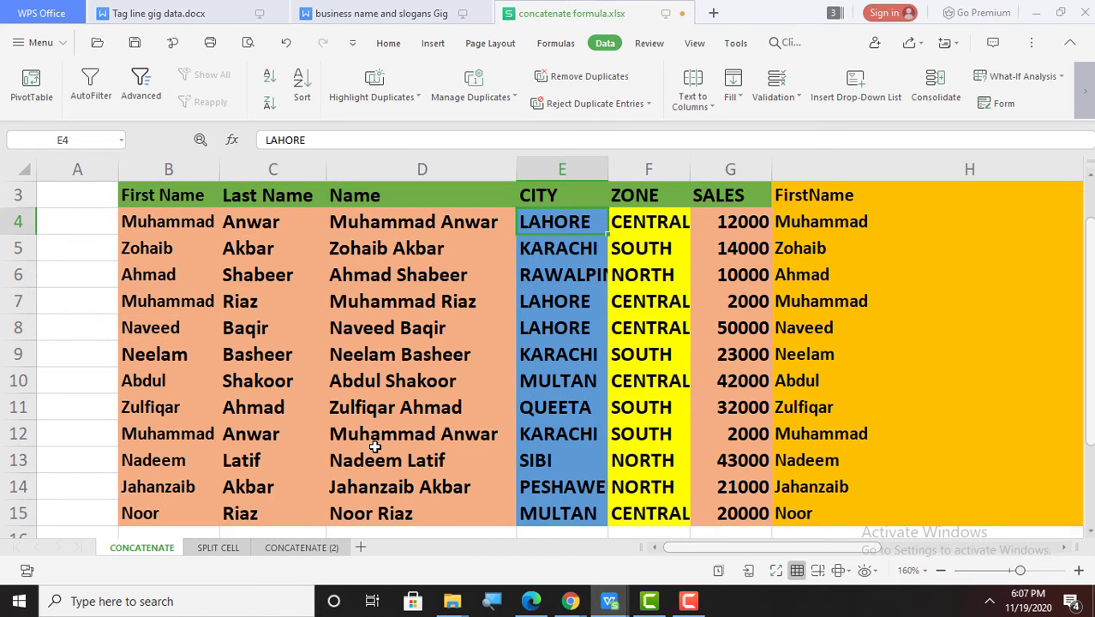
{"action": "key", "text": "Right"}
{"action": "key", "text": "Right"}
{"action": "key", "text": "Right"}
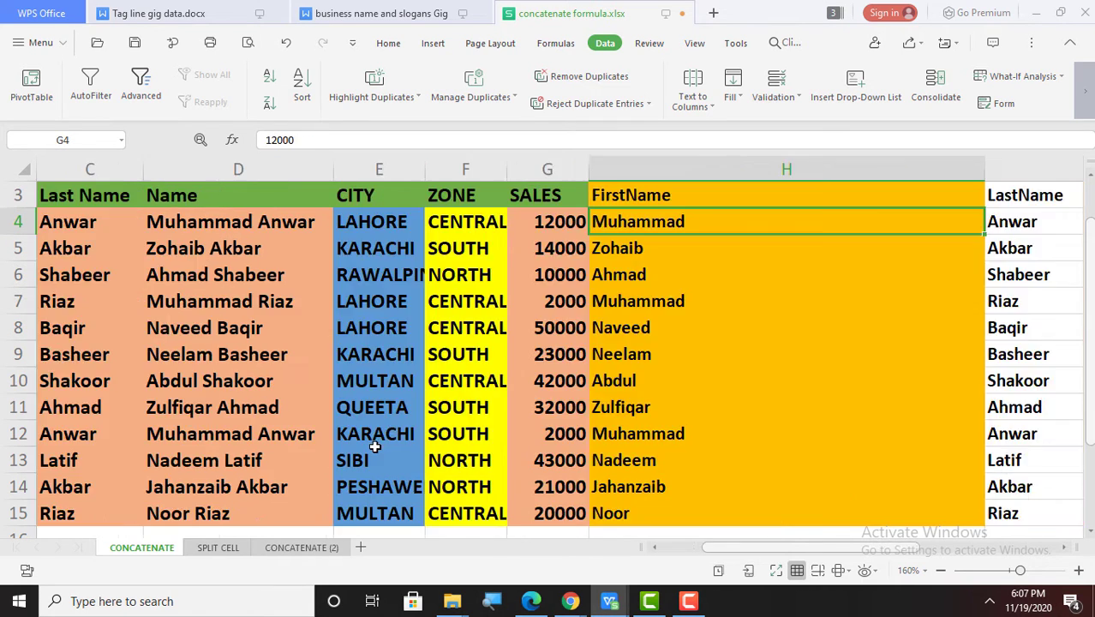
{"action": "key", "text": "Right"}
{"action": "key", "text": "Right"}
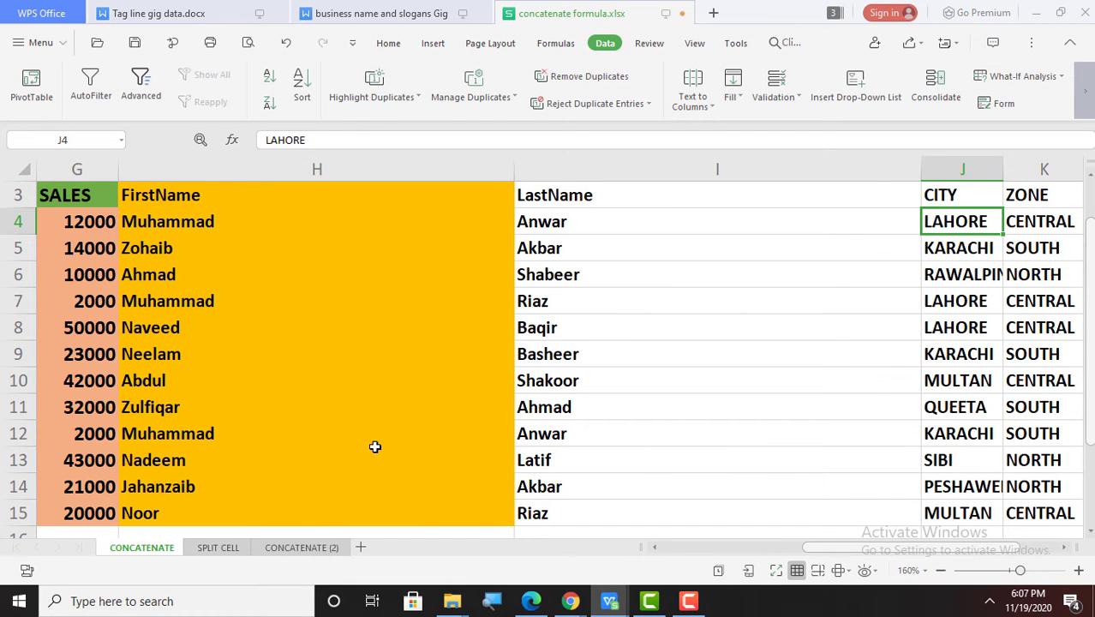
{"action": "key", "text": "Right"}
{"action": "key", "text": "Right"}
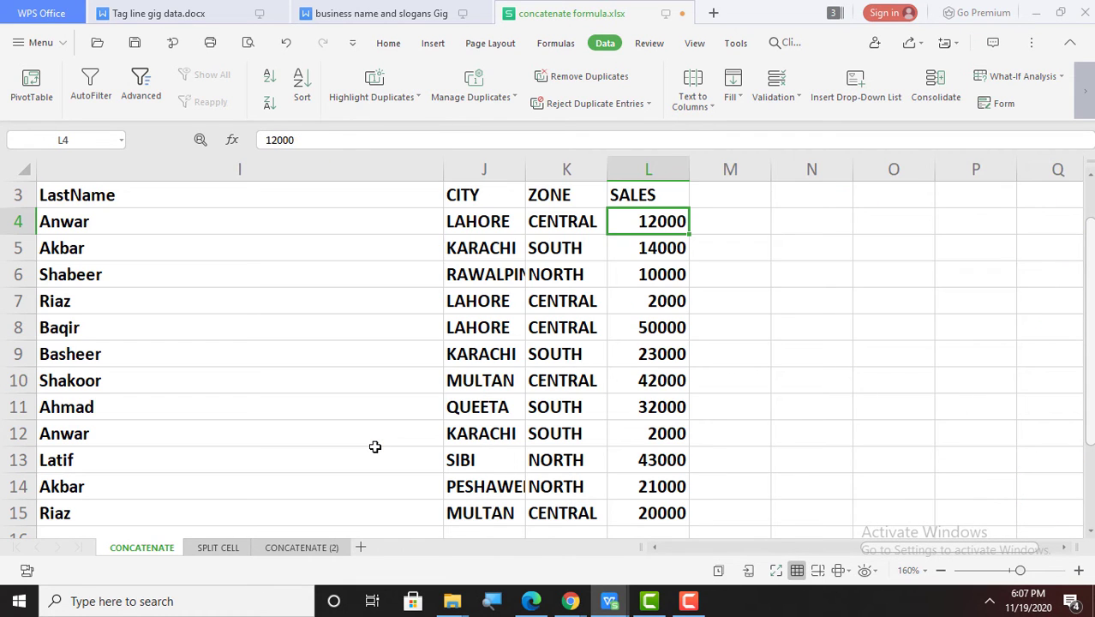
{"action": "key", "text": "Left"}
{"action": "key", "text": "Left"}
{"action": "key", "text": "Left"}
{"action": "key", "text": "Left"}
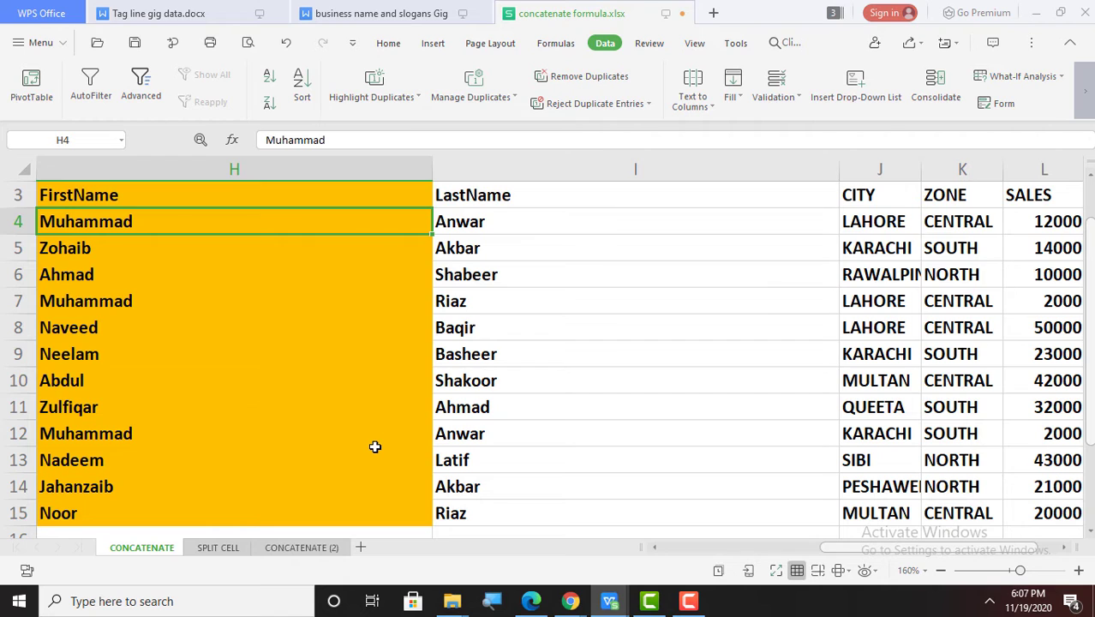
{"action": "key", "text": "Right"}
{"action": "key", "text": "Right"}
{"action": "key", "text": "Right"}
{"action": "key", "text": "Right"}
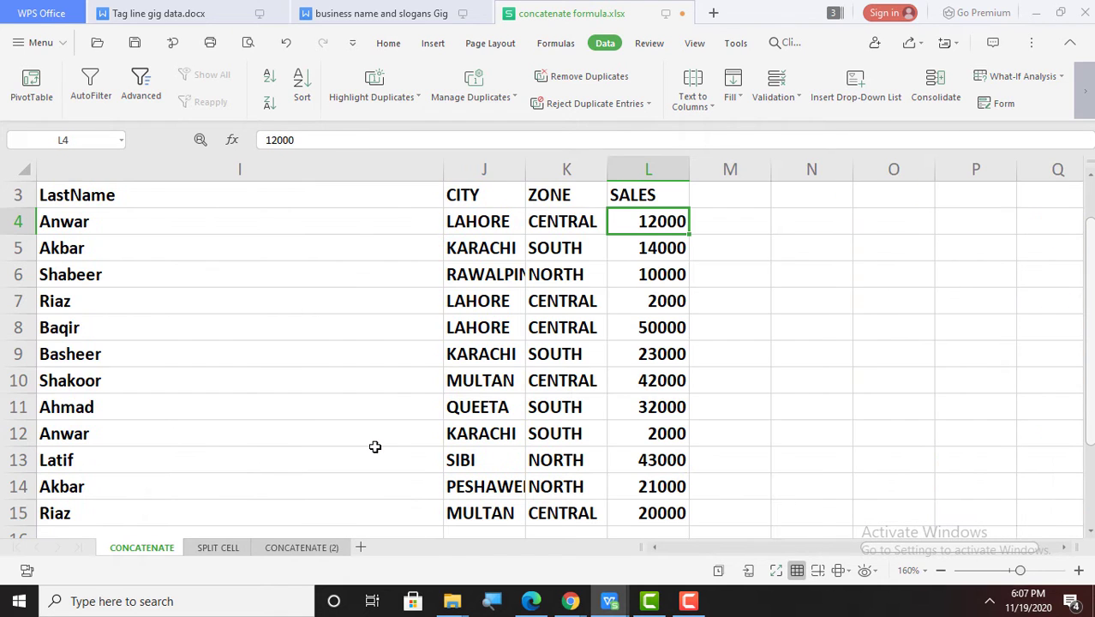
{"action": "key", "text": "Down"}
{"action": "key", "text": "Down"}
{"action": "key", "text": "Down"}
{"action": "key", "text": "Down"}
{"action": "key", "text": "Down"}
{"action": "key", "text": "Down"}
{"action": "key", "text": "Down"}
{"action": "key", "text": "Down"}
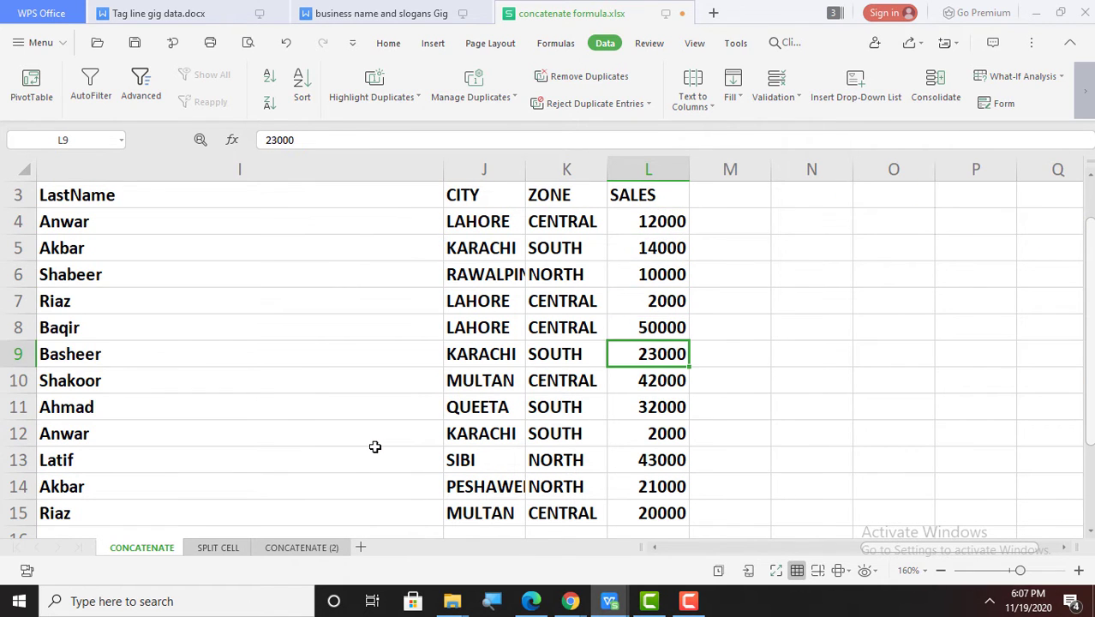
{"action": "key", "text": "Down"}
{"action": "key", "text": "Down"}
{"action": "key", "text": "Left"}
{"action": "key", "text": "Left"}
{"action": "key", "text": "Left"}
{"action": "key", "text": "Left"}
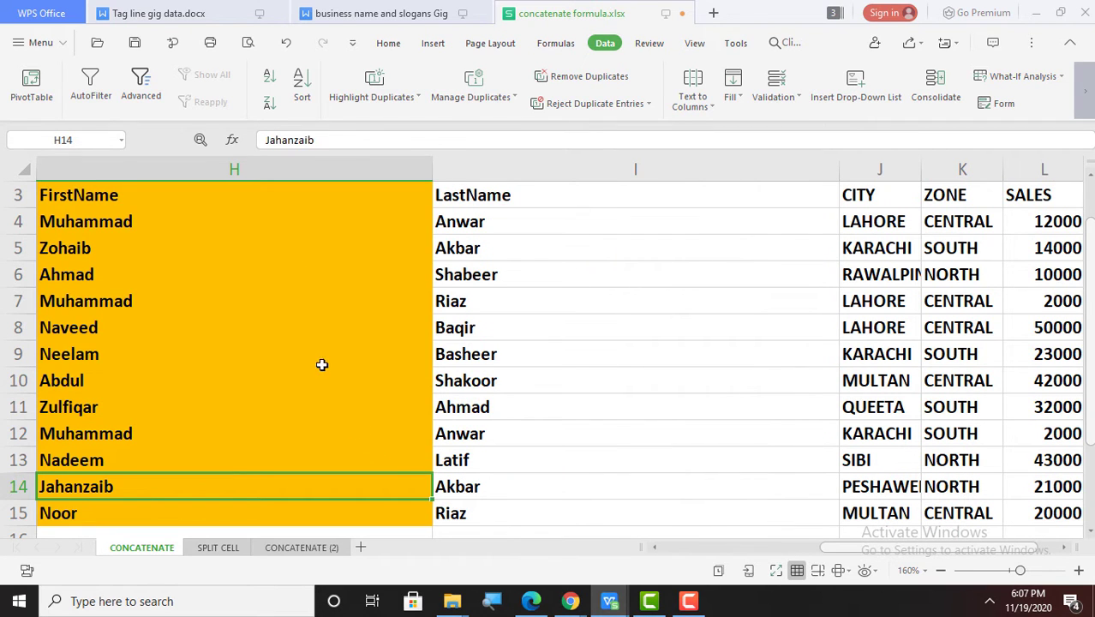
Step: Select header row H3:L3, narrow LastName column I, and scroll back left to column H
{"action": "left_click", "coordinate": [221, 204]}
{"action": "key", "text": "shift+Right"}
{"action": "key", "text": "shift+Right"}
{"action": "key", "text": "shift+Right"}
{"action": "key", "text": "shift+Right"}
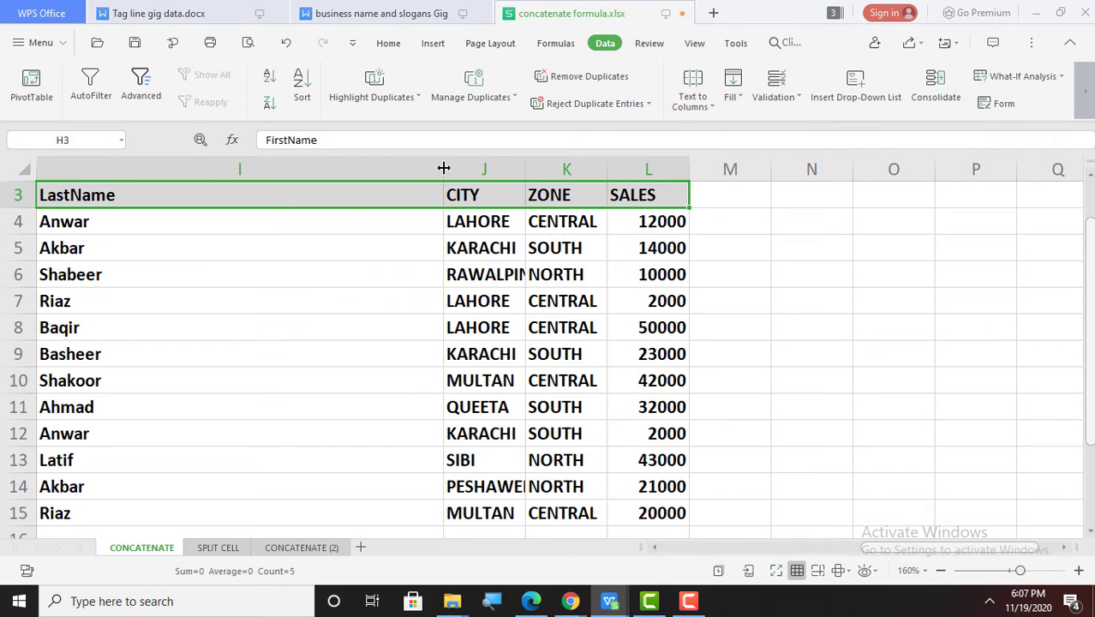
{"action": "left_click_drag", "start_coordinate": [443, 168], "coordinate": [387, 168]}
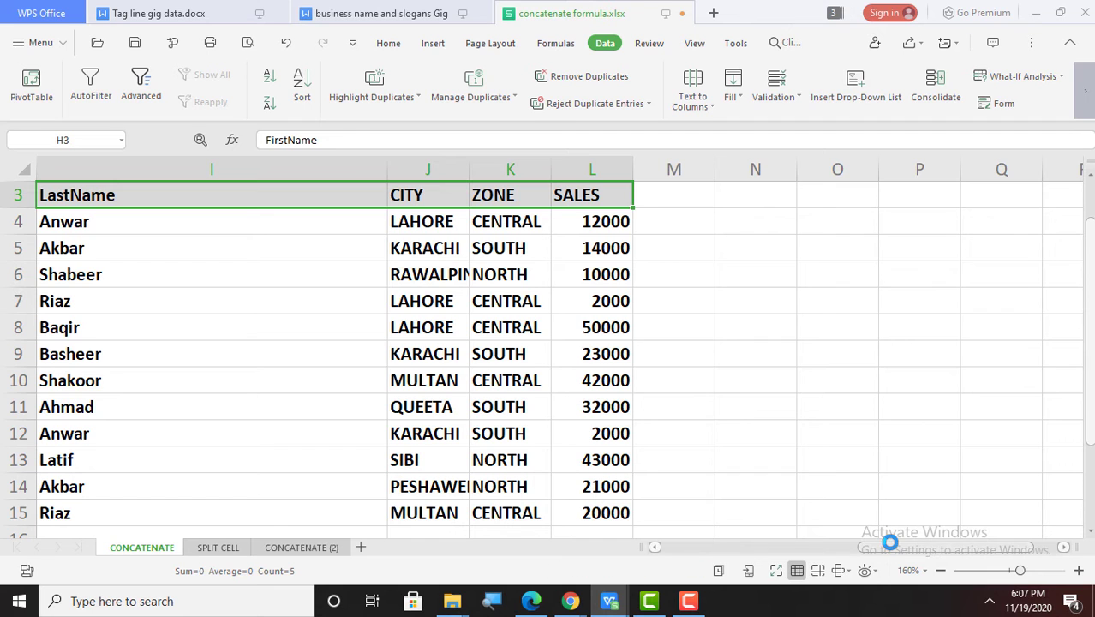
{"action": "left_click_drag", "start_coordinate": [889, 541], "coordinate": [822, 543]}
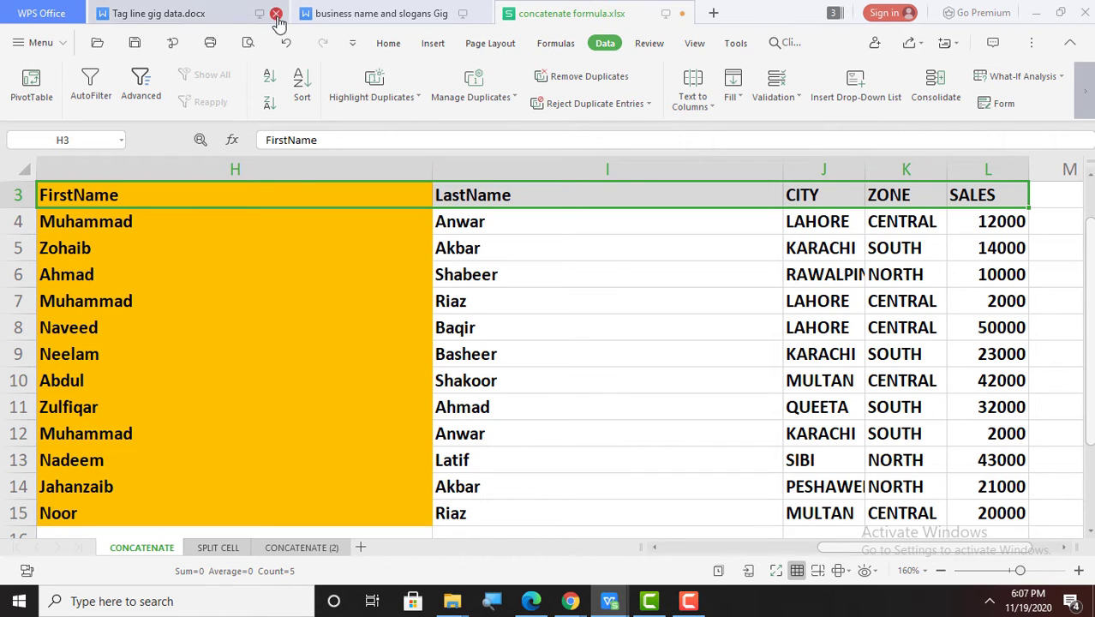
Step: Fill header row 3 green and the first names H4:H15 blue
{"action": "left_click", "coordinate": [388, 44]}
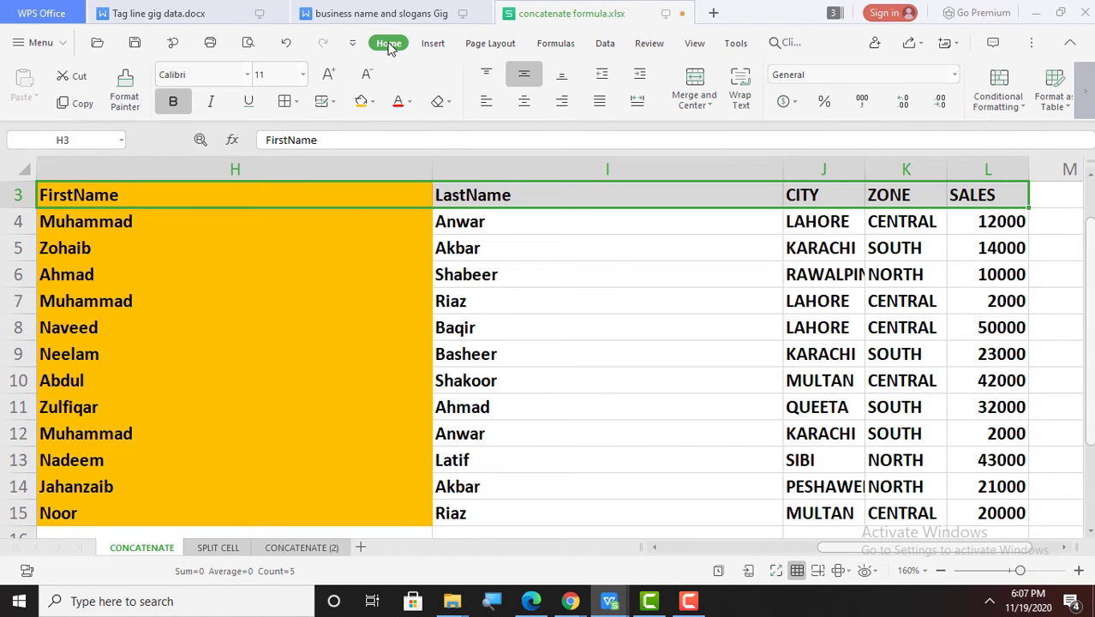
{"action": "left_click", "coordinate": [374, 111]}
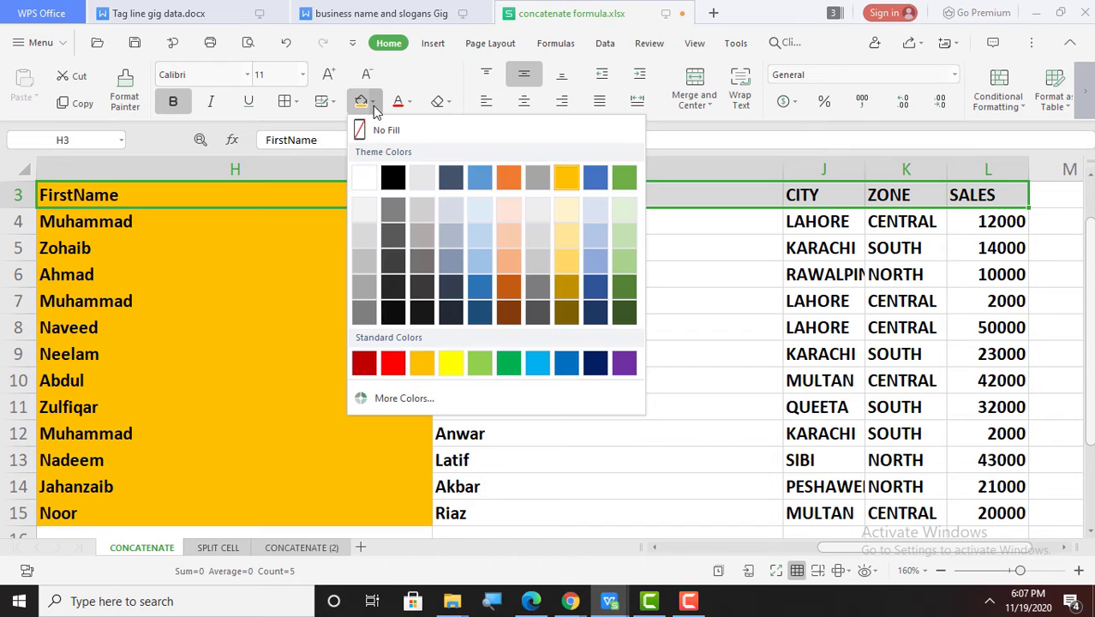
{"action": "left_click", "coordinate": [624, 178]}
{"action": "left_click", "coordinate": [295, 227]}
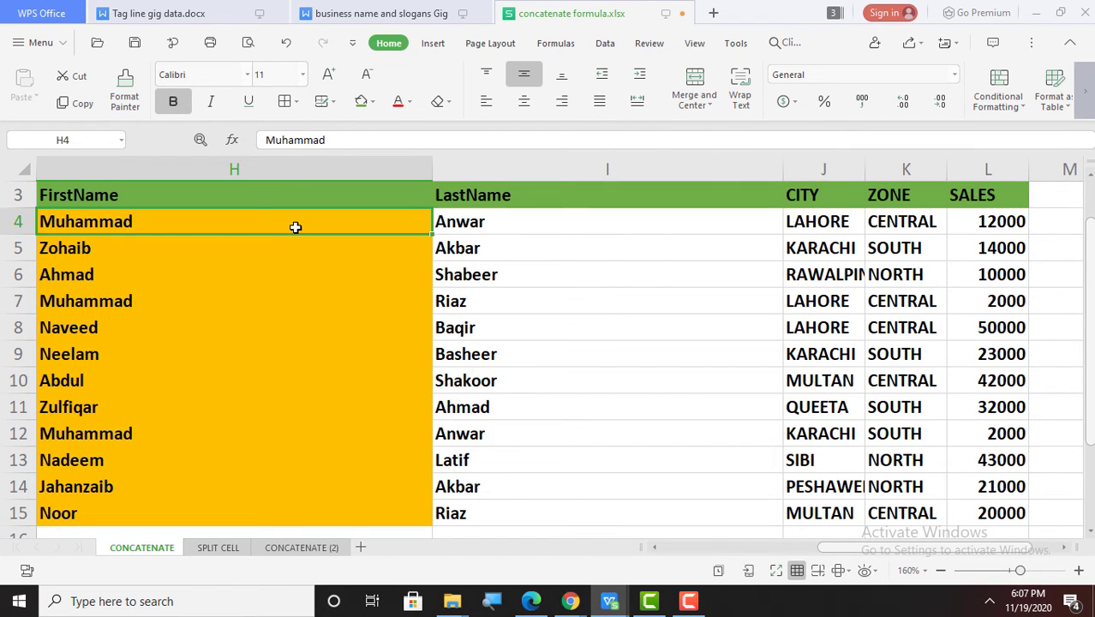
{"action": "key", "text": "shift+Down"}
{"action": "key", "text": "shift+Down"}
{"action": "key", "text": "shift+Down"}
{"action": "key", "text": "shift+Down"}
{"action": "key", "text": "shift+Down"}
{"action": "key", "text": "shift+Down"}
{"action": "key", "text": "shift+Down"}
{"action": "key", "text": "shift+Down"}
{"action": "key", "text": "shift+Down"}
{"action": "key", "text": "shift+Down"}
{"action": "key", "text": "shift+Down"}
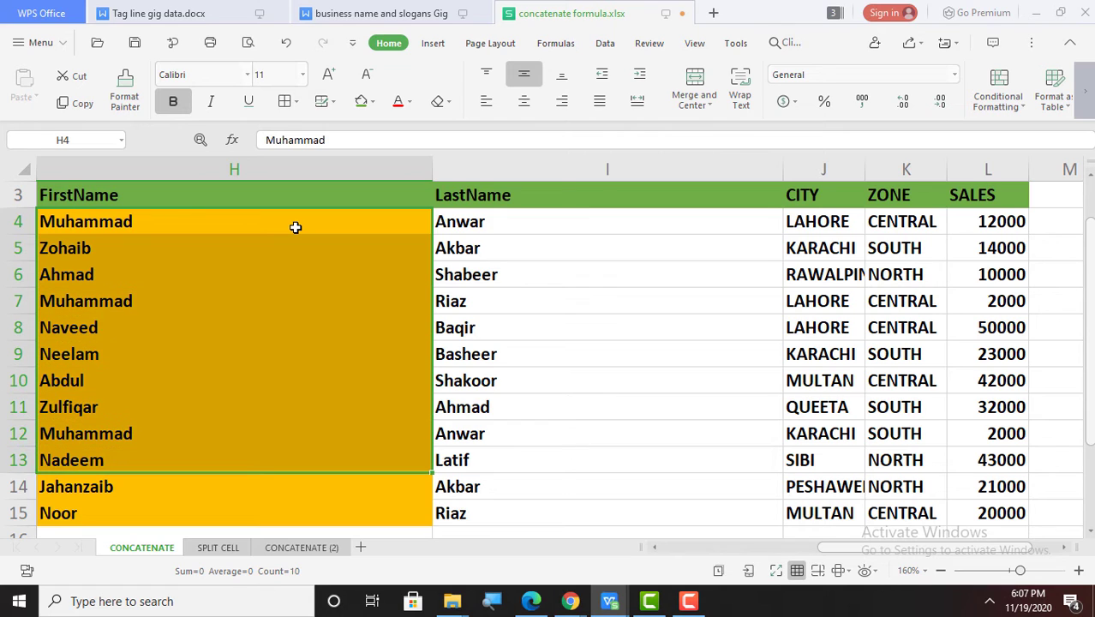
{"action": "left_click", "coordinate": [375, 102]}
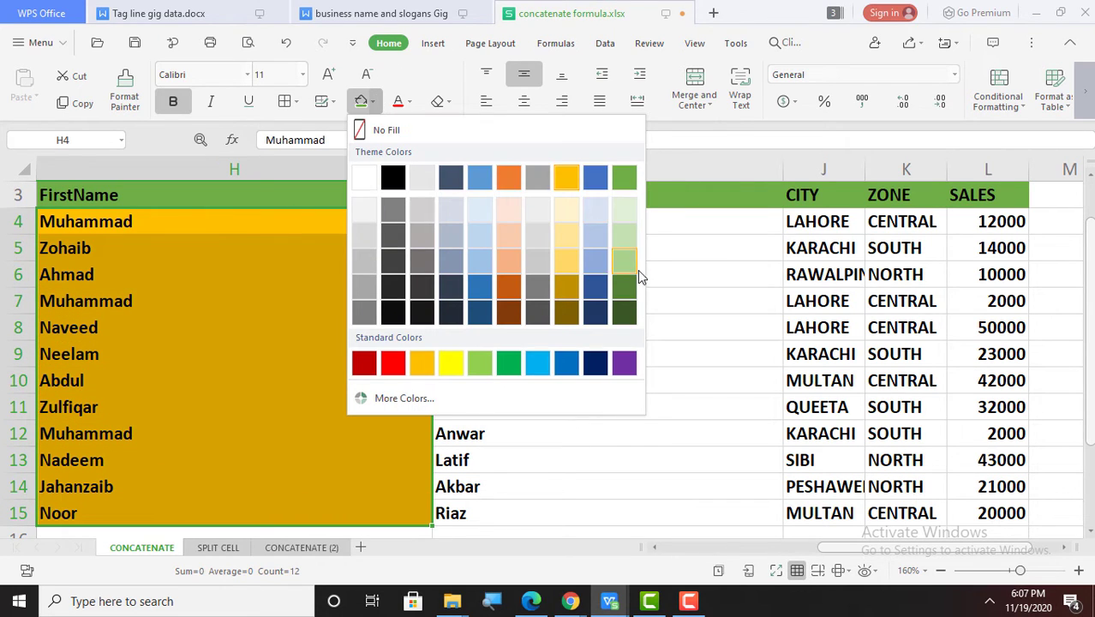
{"action": "left_click", "coordinate": [595, 183]}
Step: Fill the last names I4:I15 light orange and the cities J4:J15 gold
{"action": "left_click", "coordinate": [527, 221]}
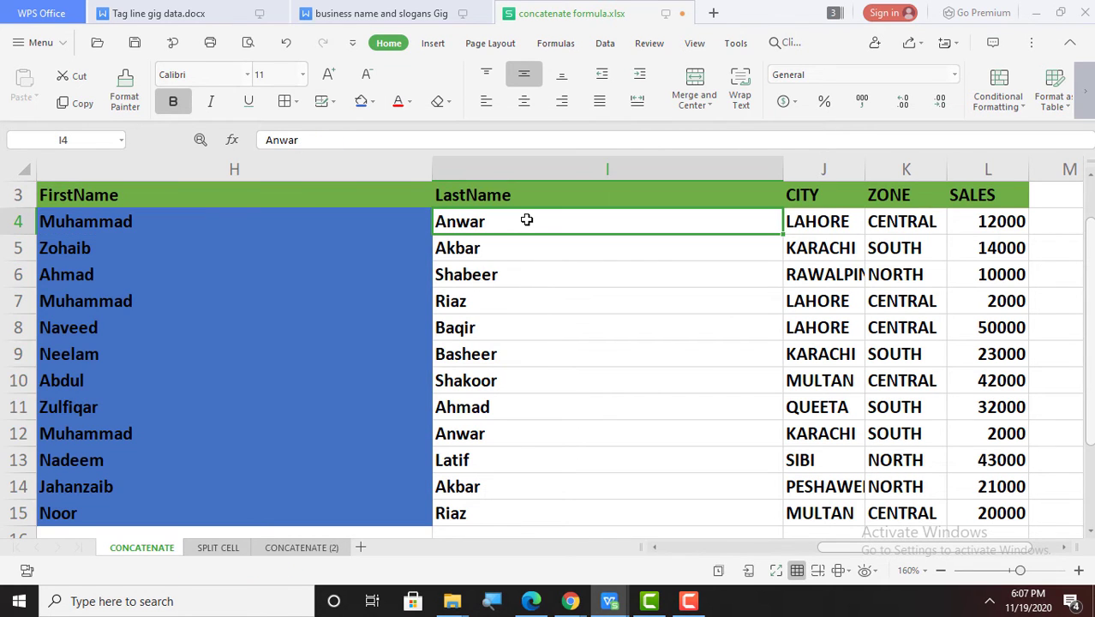
{"action": "key", "text": "shift+Down"}
{"action": "key", "text": "shift+Down"}
{"action": "key", "text": "shift+Down"}
{"action": "key", "text": "shift+Down"}
{"action": "key", "text": "shift+Down"}
{"action": "key", "text": "shift+Down"}
{"action": "key", "text": "shift+Down"}
{"action": "key", "text": "shift+Down"}
{"action": "key", "text": "shift+Down"}
{"action": "key", "text": "shift+Down"}
{"action": "key", "text": "shift+Down"}
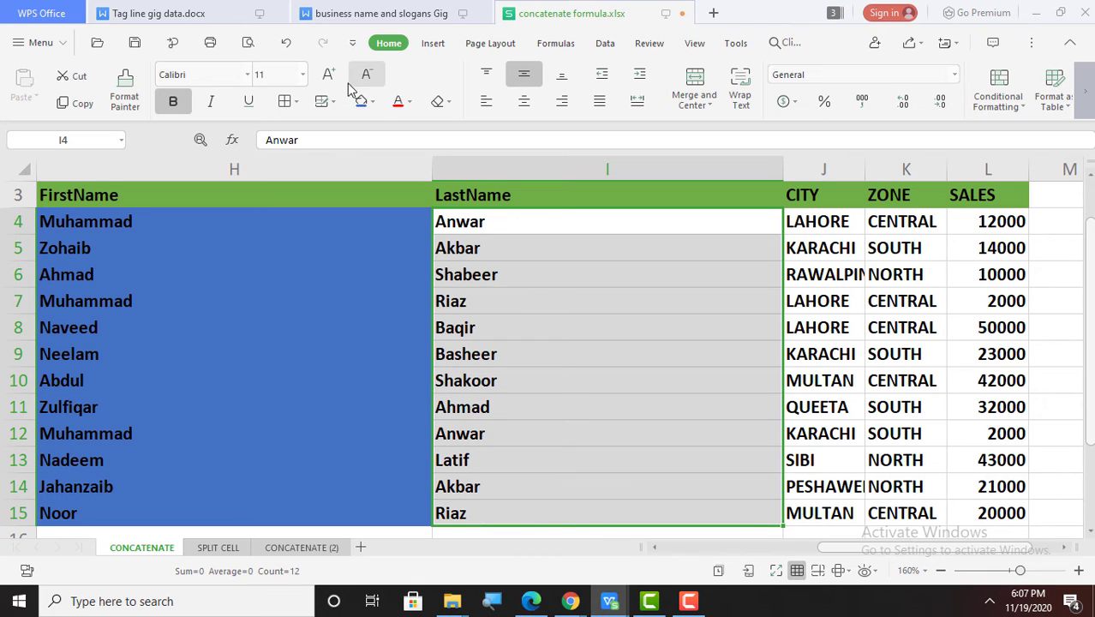
{"action": "left_click", "coordinate": [374, 103]}
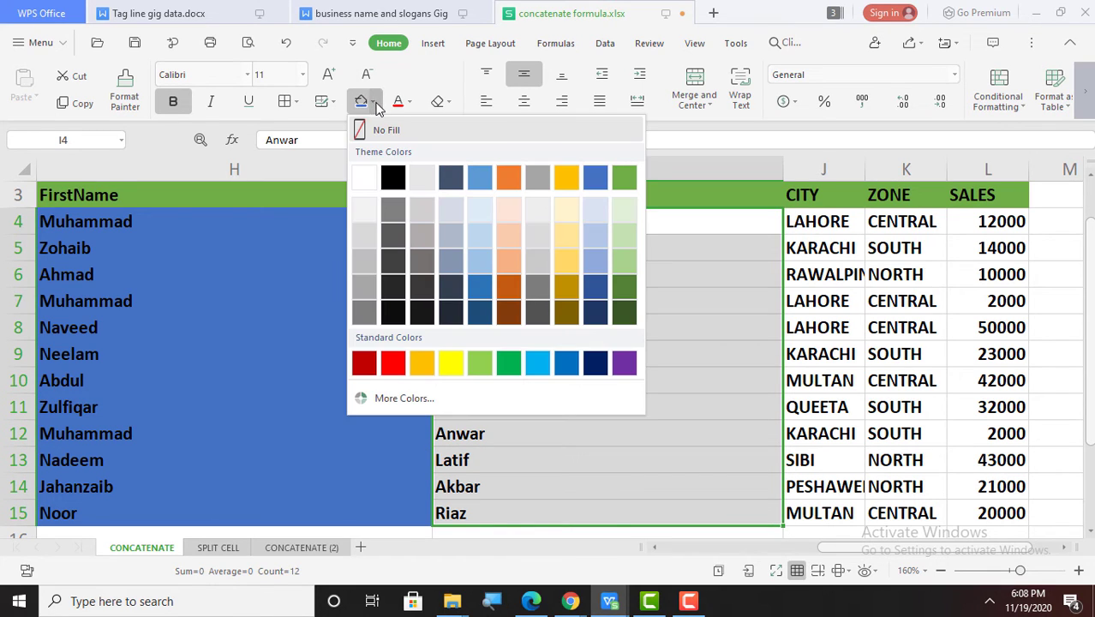
{"action": "left_click", "coordinate": [515, 266]}
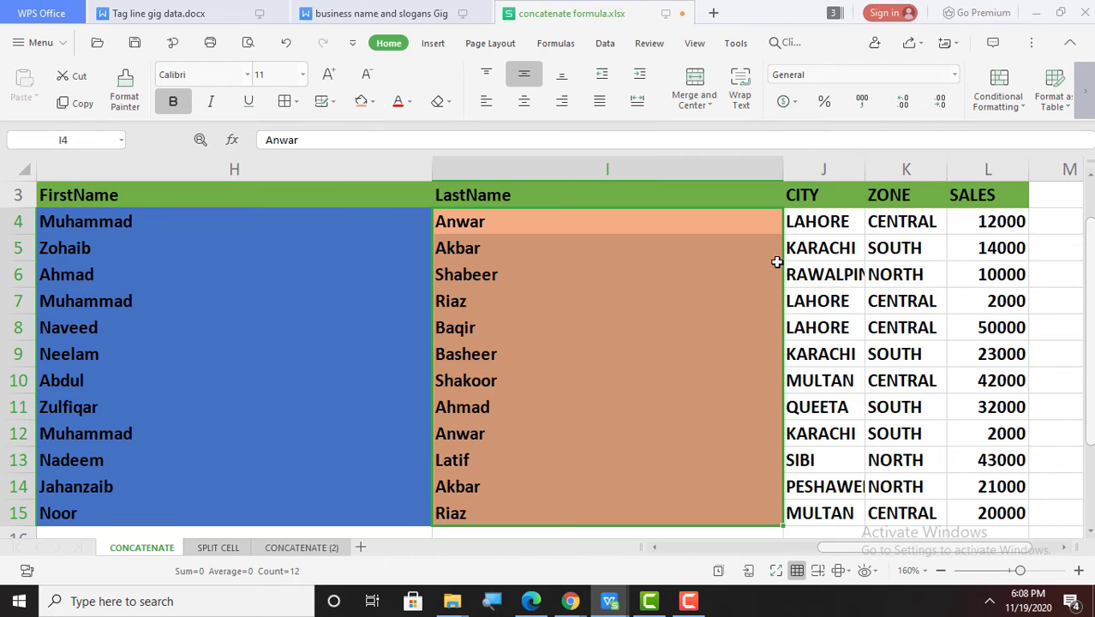
{"action": "left_click", "coordinate": [820, 224]}
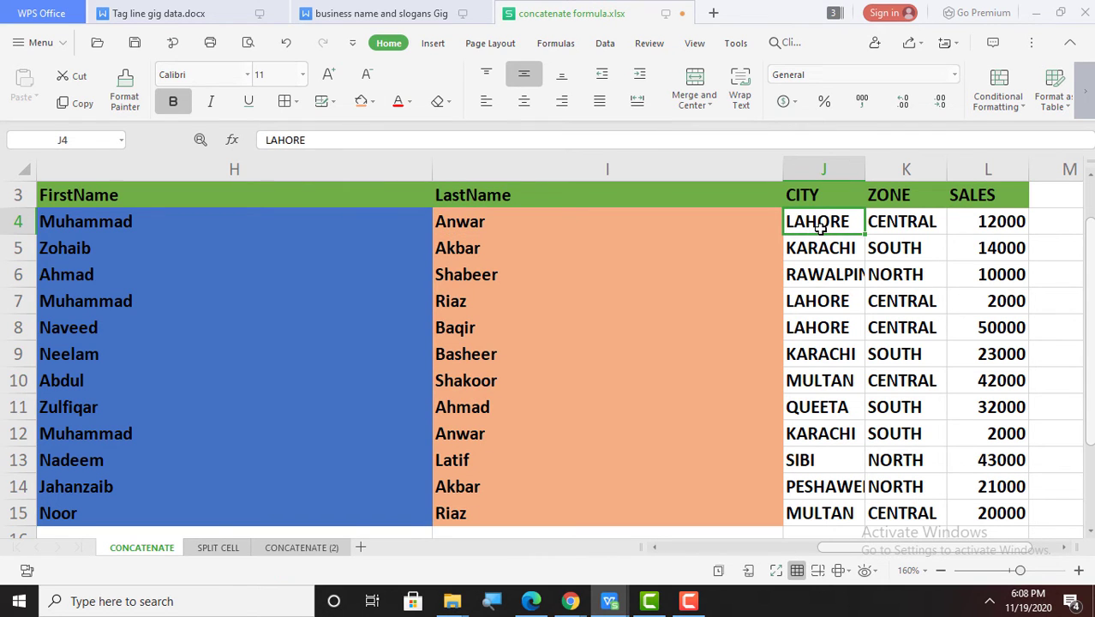
{"action": "key", "text": "shift+Down"}
{"action": "key", "text": "shift+Down"}
{"action": "key", "text": "shift+Down"}
{"action": "key", "text": "shift+Down"}
{"action": "key", "text": "shift+Down"}
{"action": "key", "text": "shift+Down"}
{"action": "key", "text": "shift+Down"}
{"action": "key", "text": "shift+Down"}
{"action": "key", "text": "shift+Down"}
{"action": "key", "text": "shift+Down"}
{"action": "key", "text": "shift+Down"}
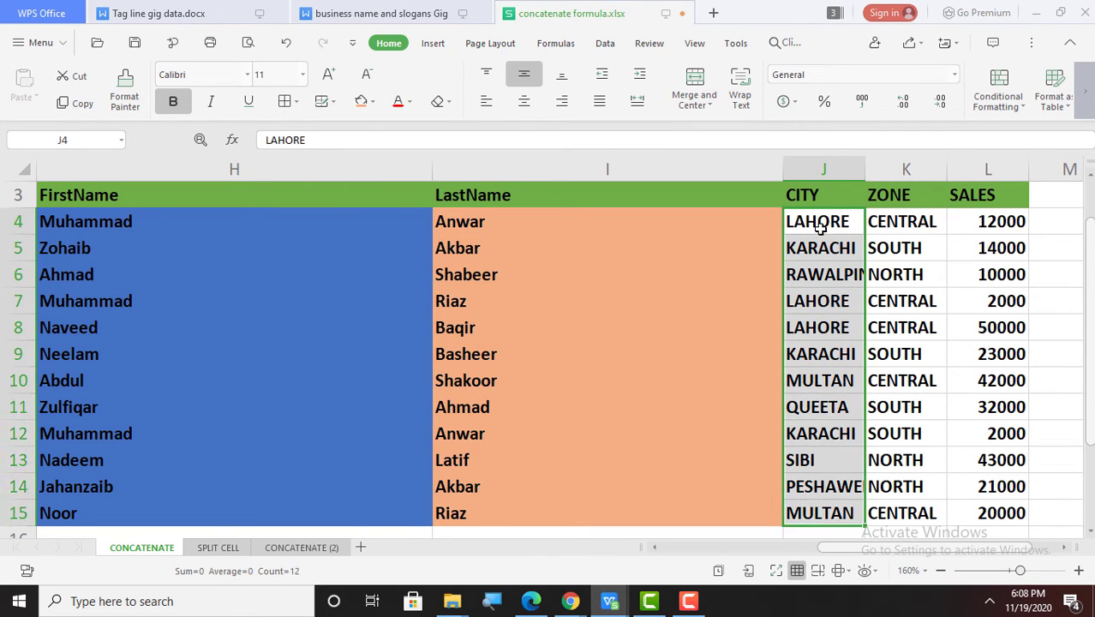
{"action": "left_click", "coordinate": [374, 104]}
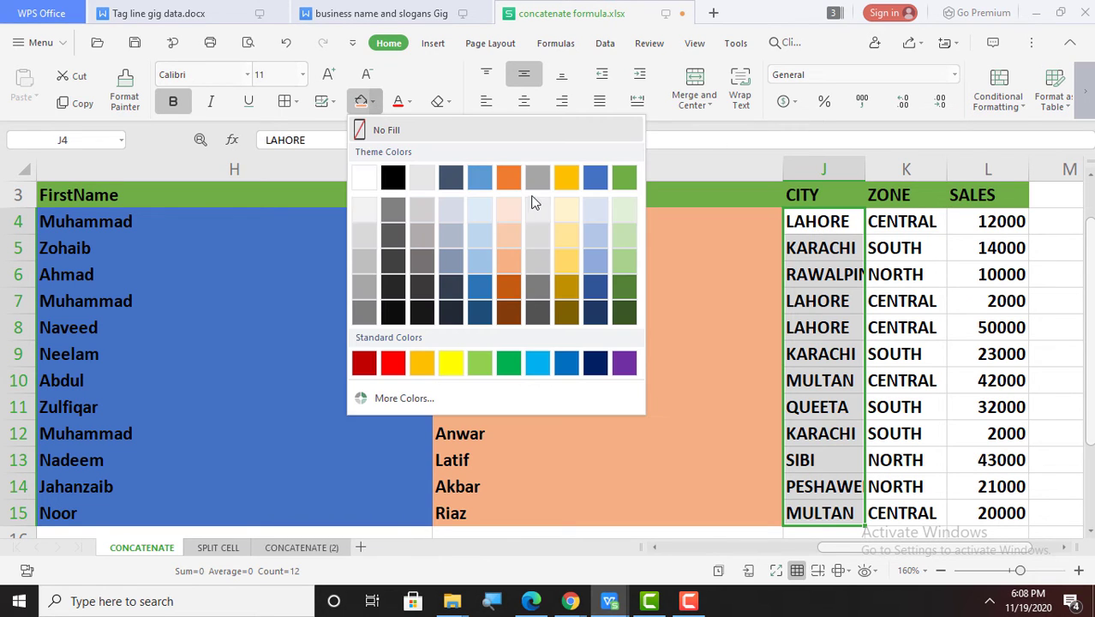
{"action": "left_click", "coordinate": [569, 181]}
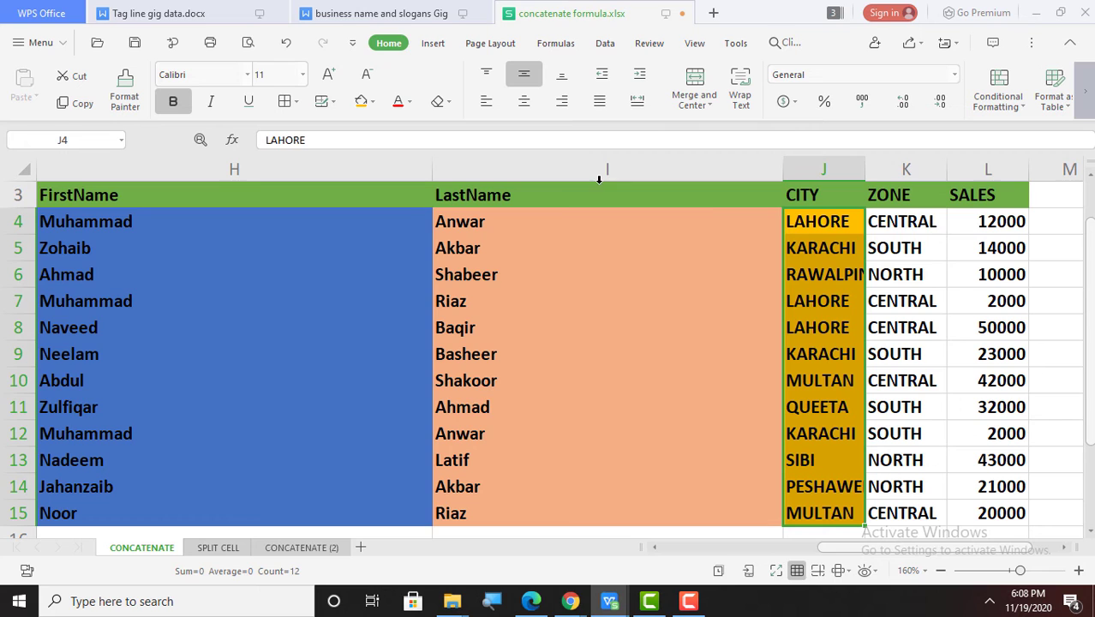
Step: Select the ZONE entries K4:K15
{"action": "left_click", "coordinate": [919, 223]}
{"action": "key", "text": "shift+Down"}
{"action": "key", "text": "shift+Down"}
{"action": "key", "text": "shift+Down"}
{"action": "key", "text": "shift+Down"}
{"action": "key", "text": "shift+Down"}
{"action": "key", "text": "shift+Down"}
{"action": "key", "text": "shift+Down"}
{"action": "key", "text": "shift+Down"}
{"action": "key", "text": "shift+Down"}
{"action": "key", "text": "shift+Down"}
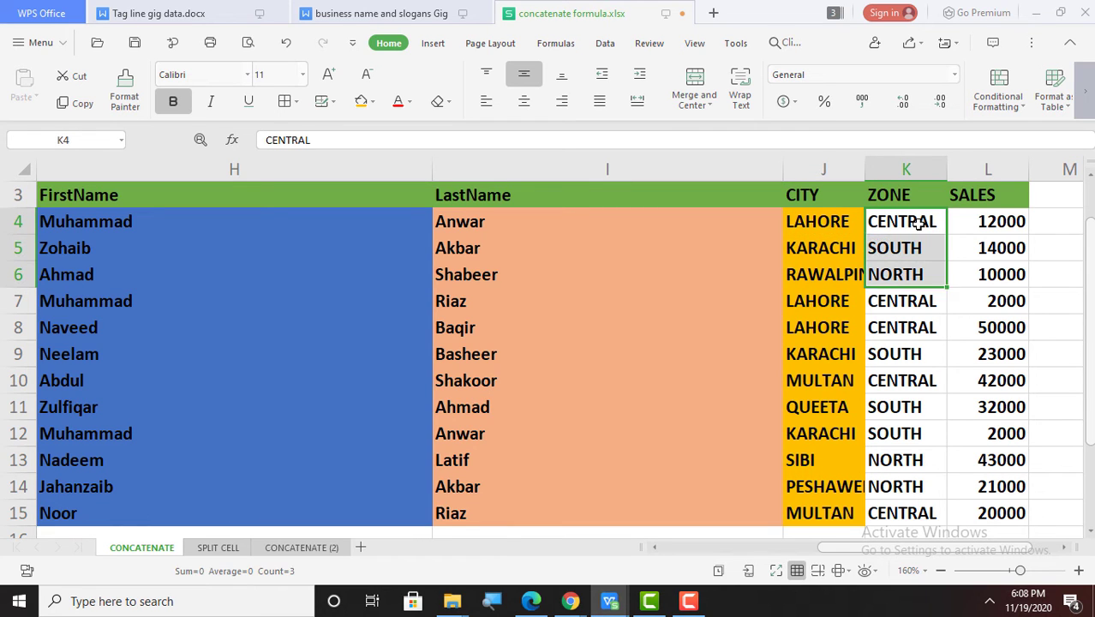
{"action": "key", "text": "shift+Down"}
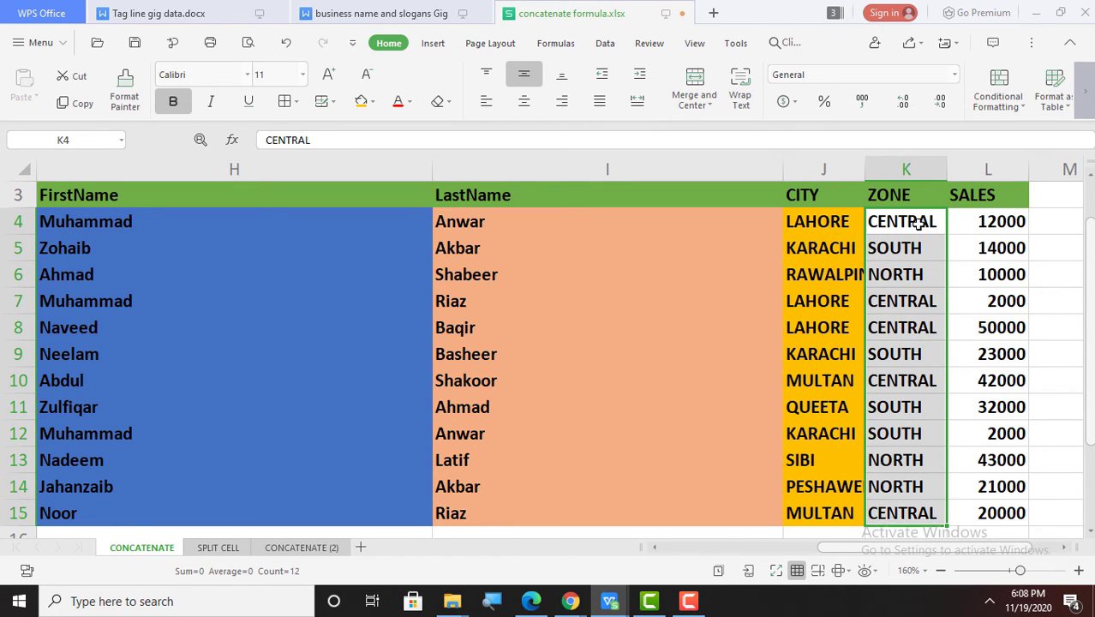
Step: Color the ZONE text K4:K15 red and the SALES figures L4:L15 green, then deselect
{"action": "left_click", "coordinate": [410, 102]}
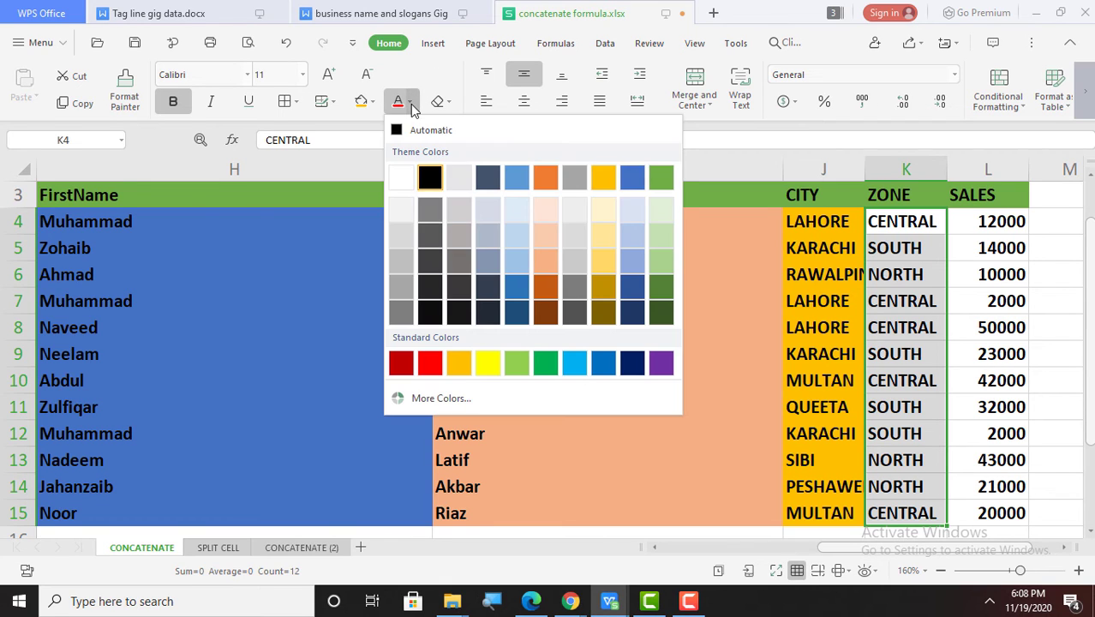
{"action": "left_click", "coordinate": [430, 364]}
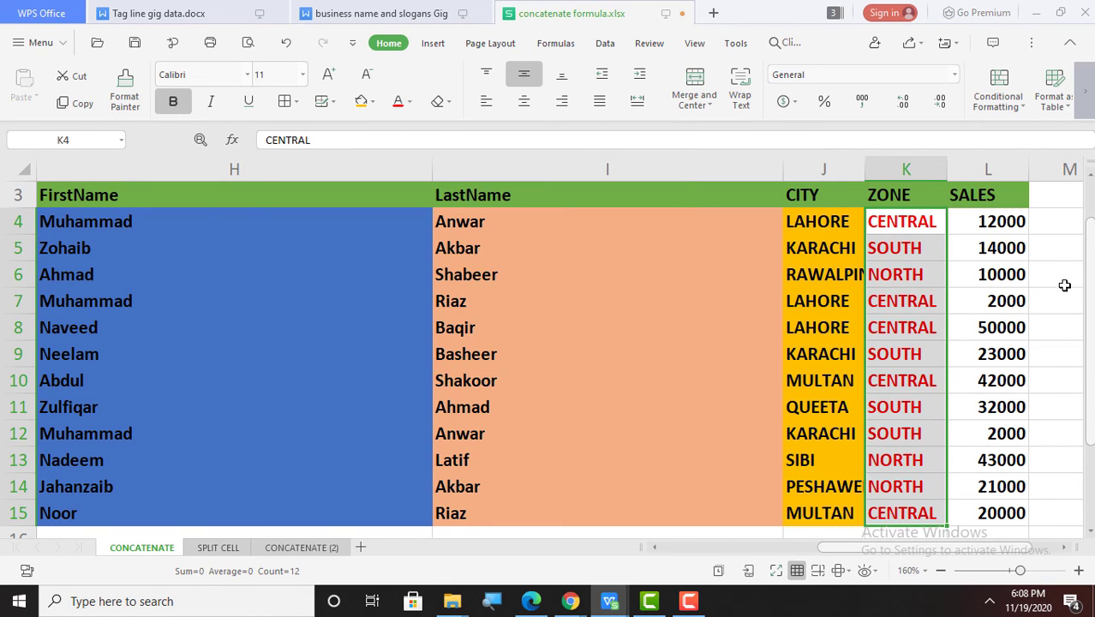
{"action": "left_click", "coordinate": [999, 221]}
{"action": "key", "text": "shift+Down"}
{"action": "key", "text": "shift+Down"}
{"action": "key", "text": "shift+Down"}
{"action": "key", "text": "shift+Down"}
{"action": "key", "text": "shift+Down"}
{"action": "key", "text": "shift+Down"}
{"action": "key", "text": "shift+Down"}
{"action": "key", "text": "shift+Down"}
{"action": "key", "text": "shift+Down"}
{"action": "key", "text": "shift+Down"}
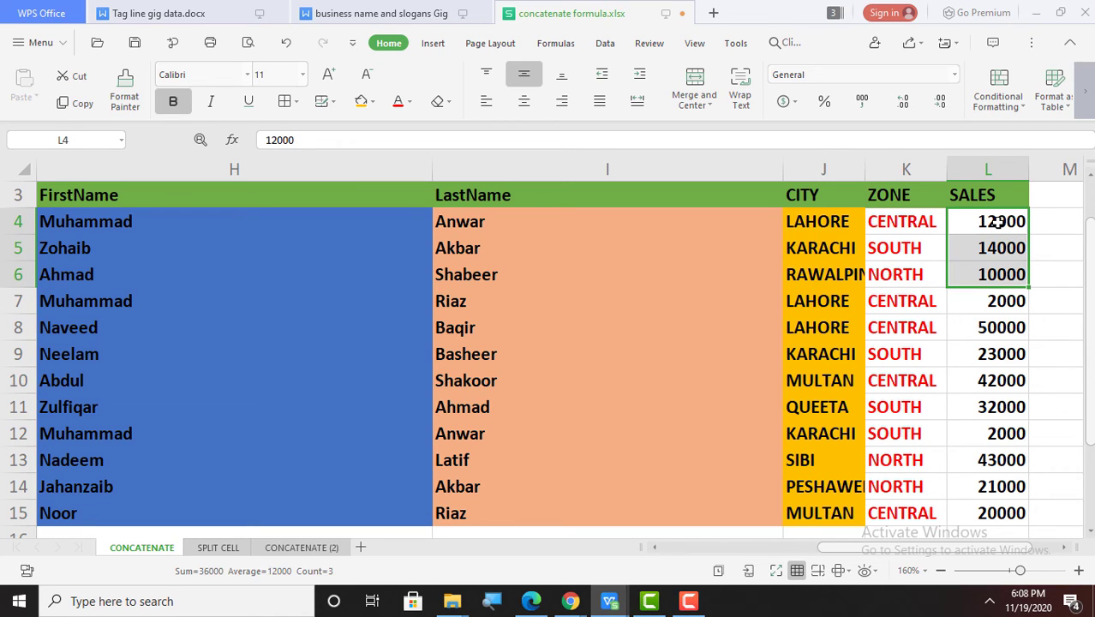
{"action": "key", "text": "shift+Down"}
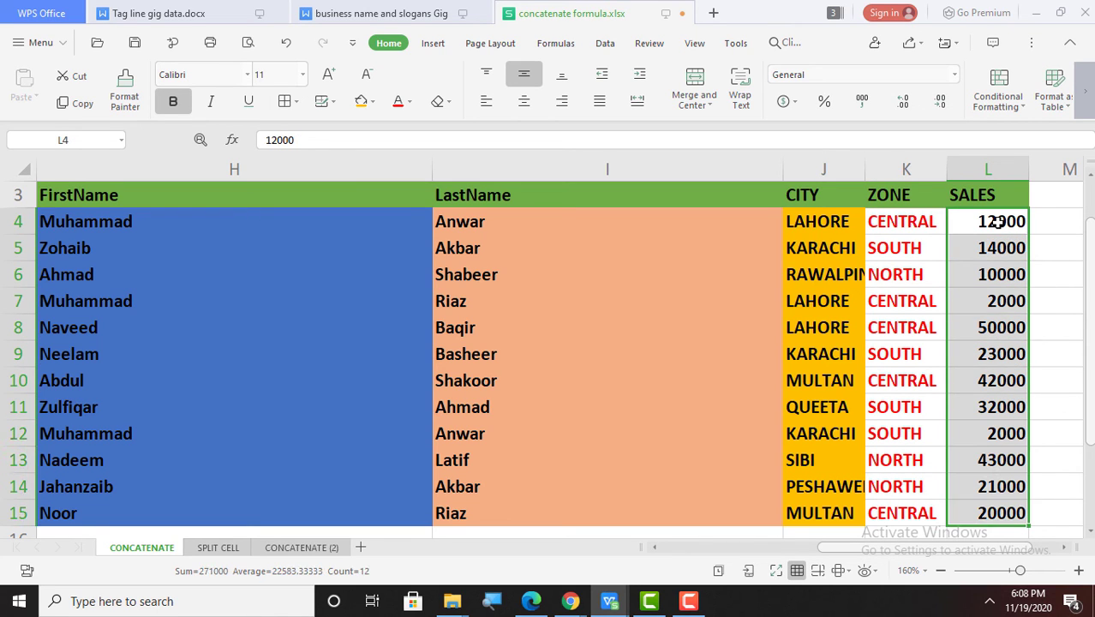
{"action": "left_click", "coordinate": [412, 103]}
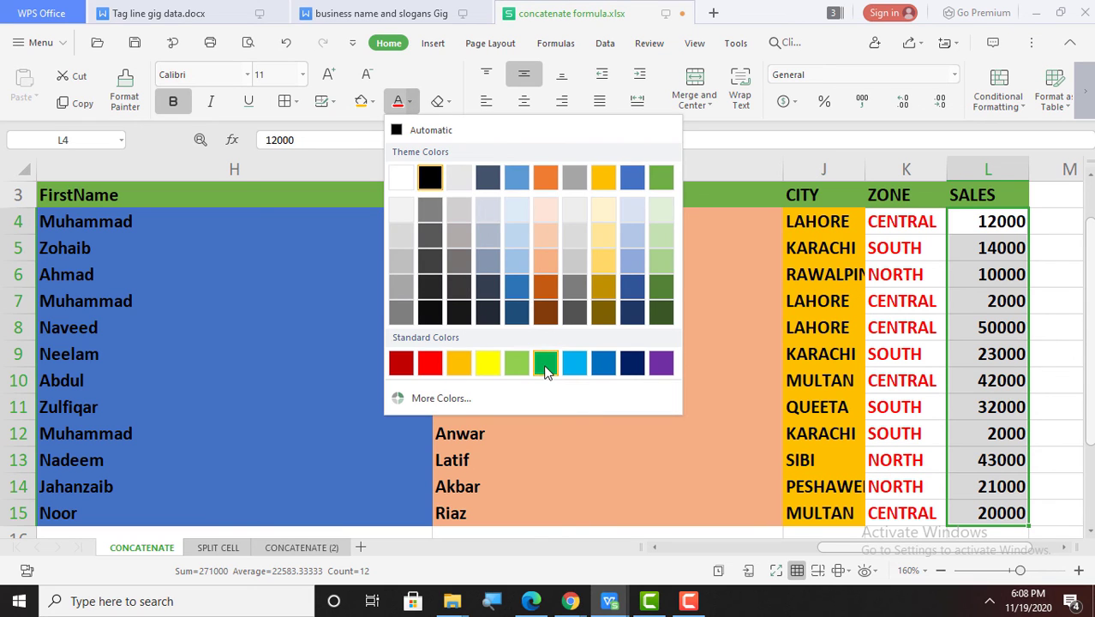
{"action": "left_click", "coordinate": [522, 364]}
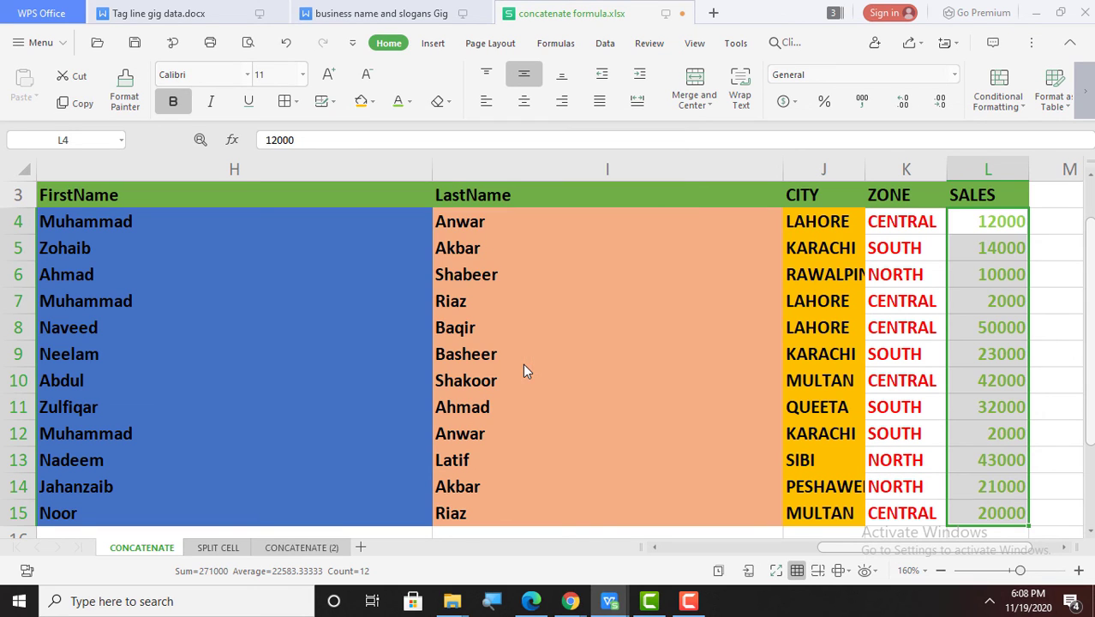
{"action": "left_click", "coordinate": [806, 354]}
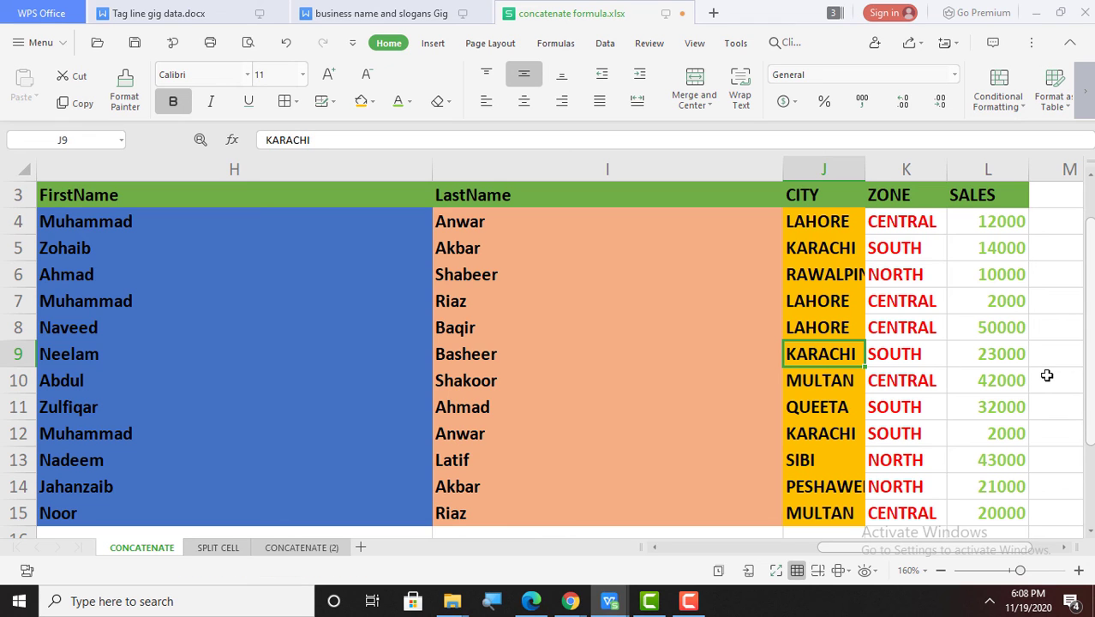